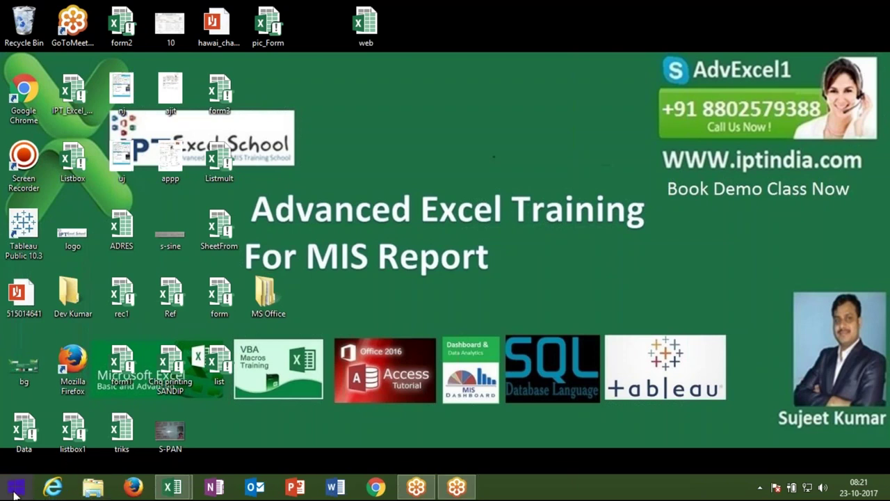
Step: Search the Start screen for '2016' so the Office 2016 apps appear
{"action": "left_click", "coordinate": [15, 492]}
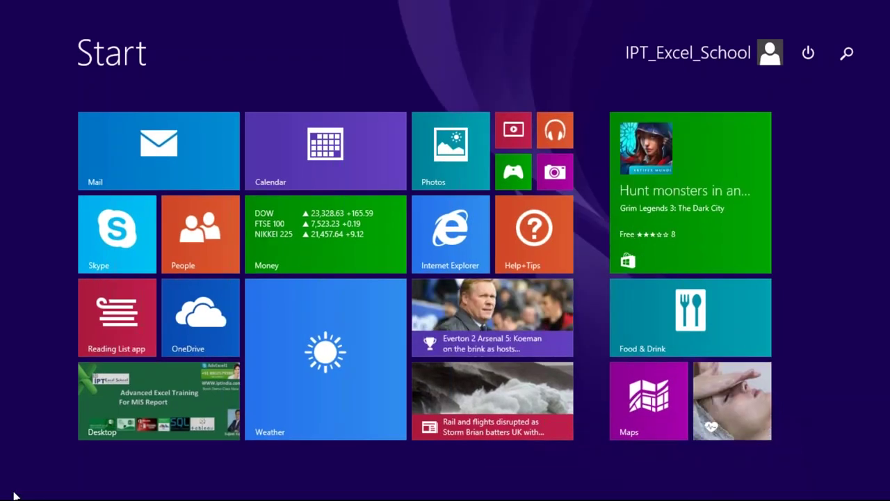
{"action": "type", "text": "2016"}
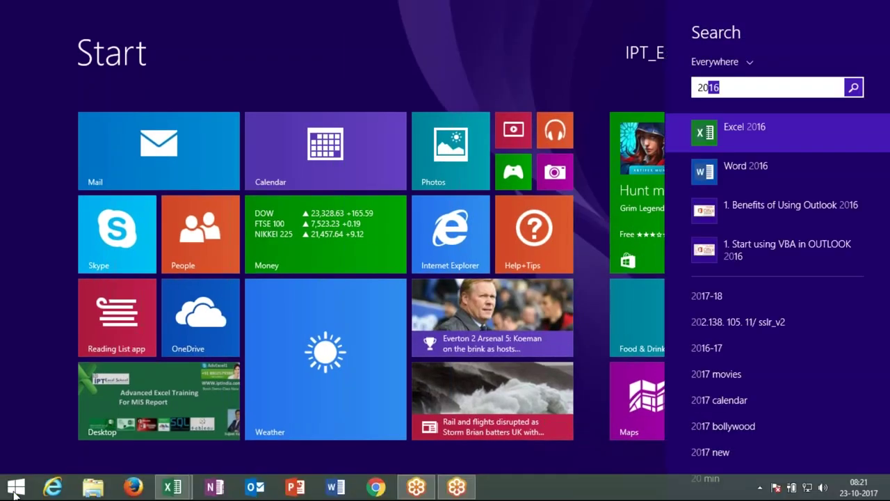
{"action": "key", "text": "BackSpace"}
{"action": "key", "text": "BackSpace"}
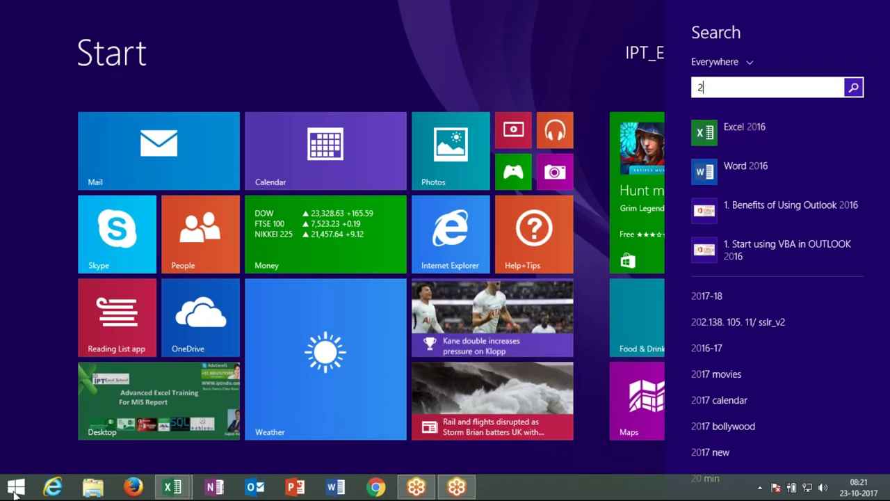
{"action": "key", "text": "BackSpace"}
{"action": "type", "text": "20"}
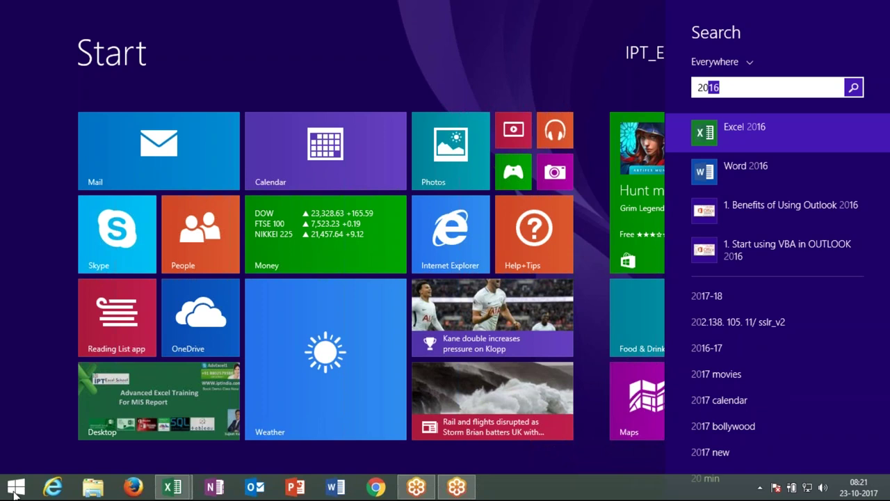
{"action": "type", "text": "16"}
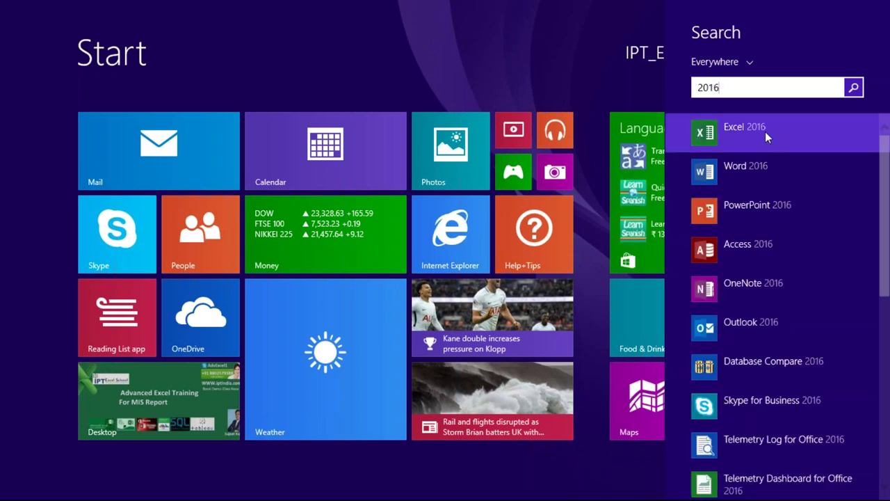
Step: Launch Access 2016 and create the blank desktop database Database3
{"action": "left_click", "coordinate": [735, 237]}
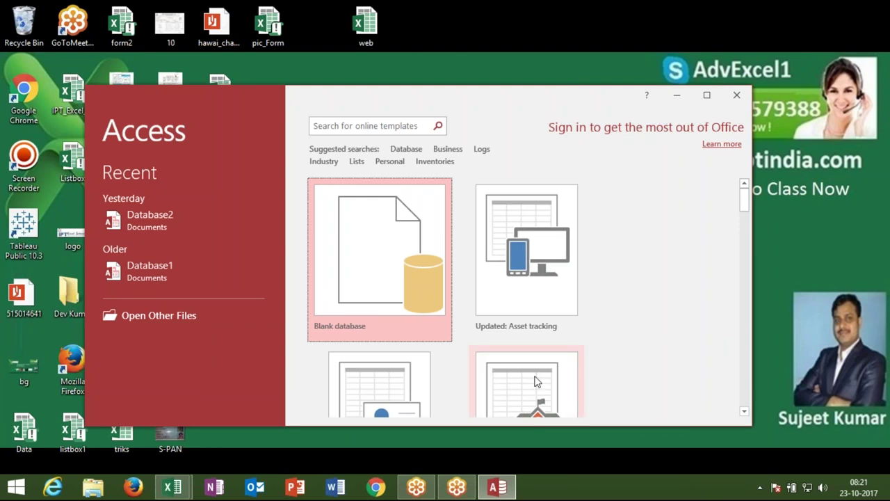
{"action": "left_click", "coordinate": [365, 262]}
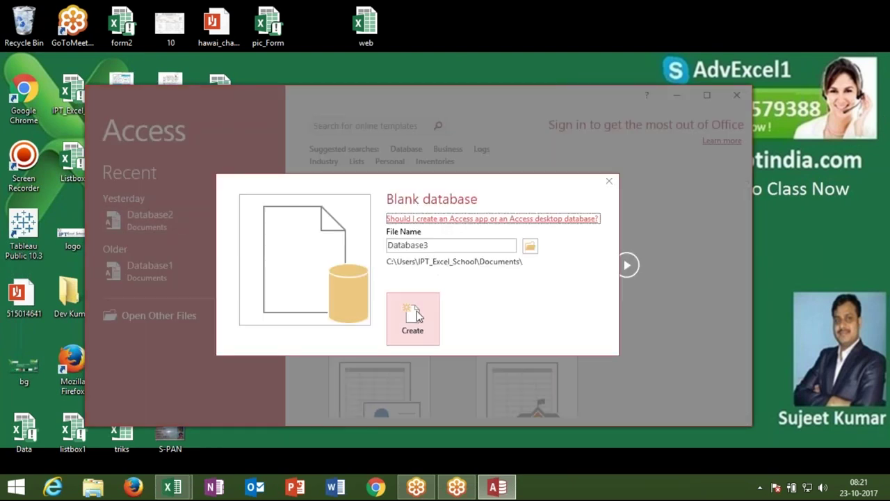
{"action": "left_click", "coordinate": [416, 310]}
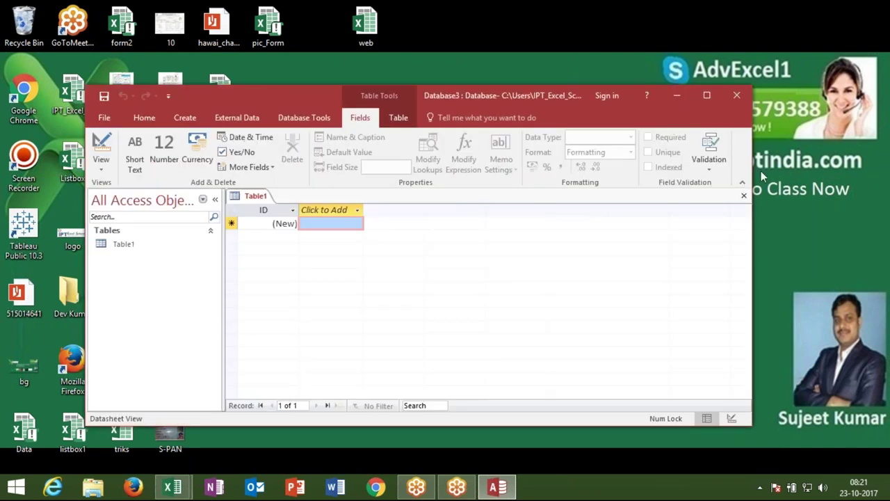
Step: Maximize Access, start a blank Form Design (Form1), and widen its Detail grid
{"action": "left_click", "coordinate": [707, 96]}
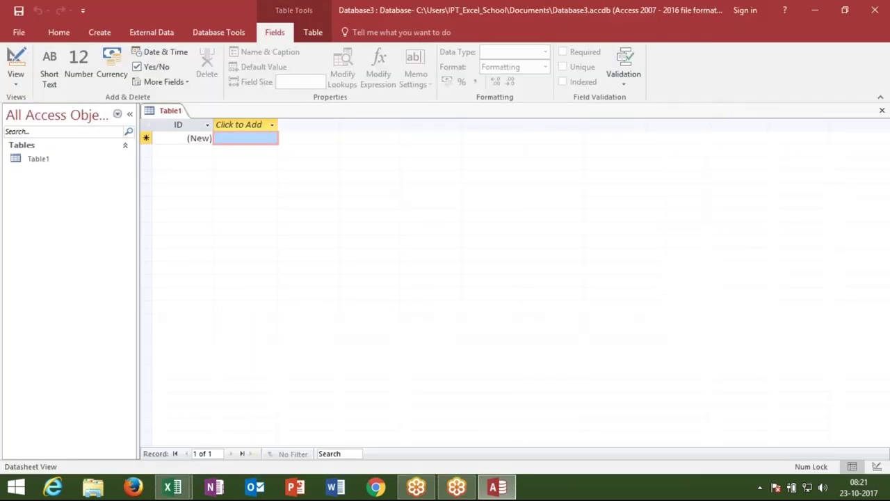
{"action": "left_click", "coordinate": [96, 33]}
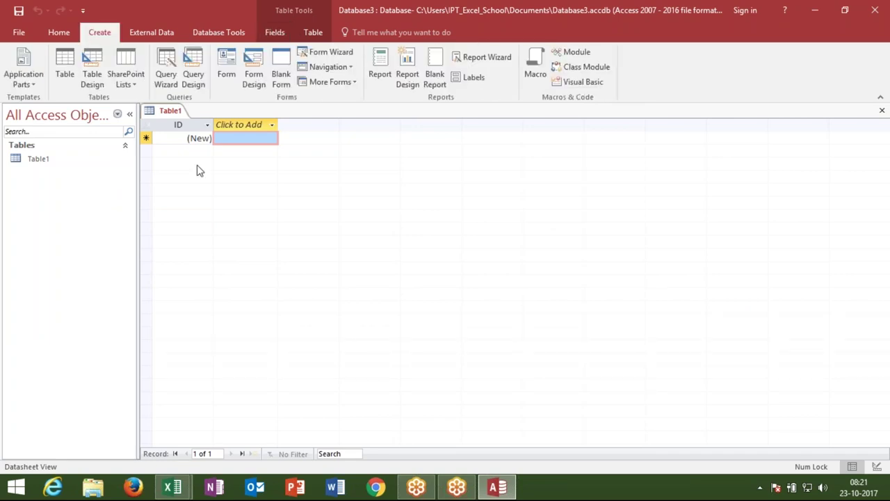
{"action": "left_click", "coordinate": [263, 90]}
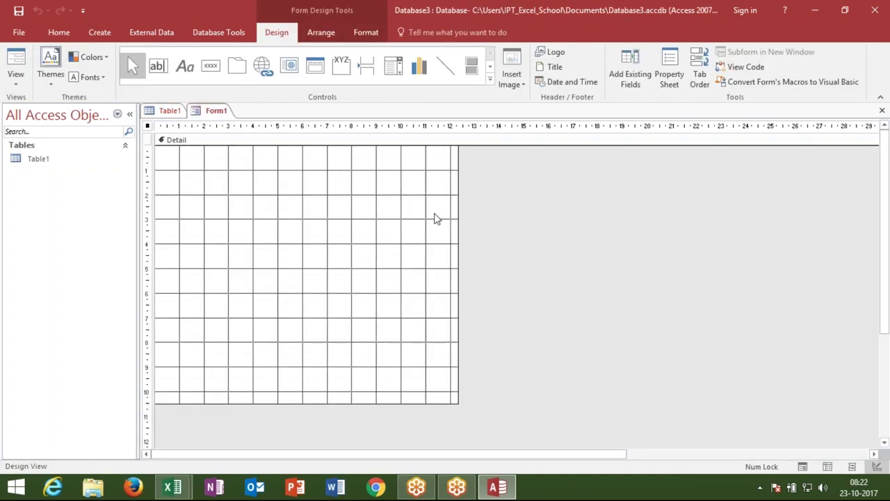
{"action": "left_click", "coordinate": [443, 252]}
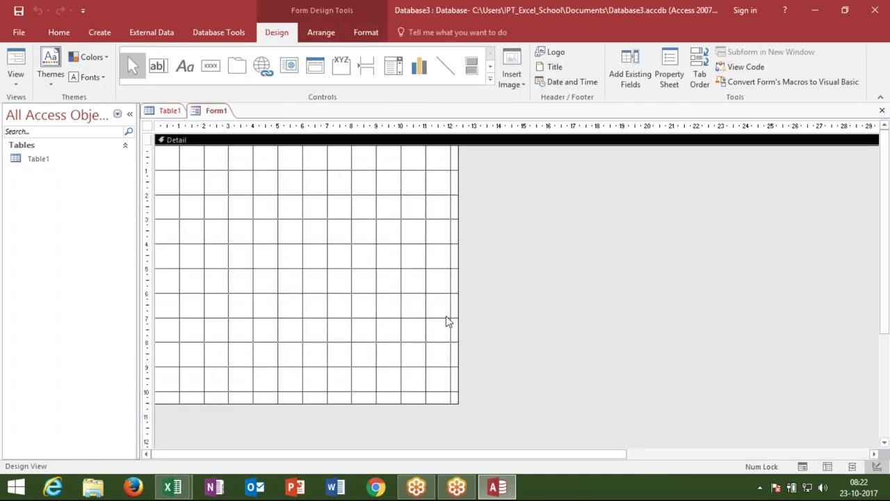
{"action": "left_click_drag", "start_coordinate": [456, 403], "coordinate": [490, 413]}
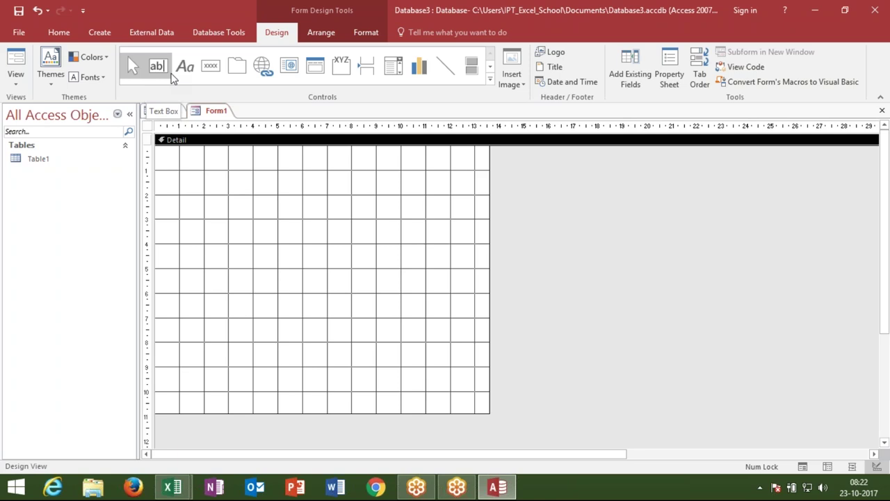
Step: Draw an unbound text box, place its label beside it, and widen the box
{"action": "left_click", "coordinate": [171, 72]}
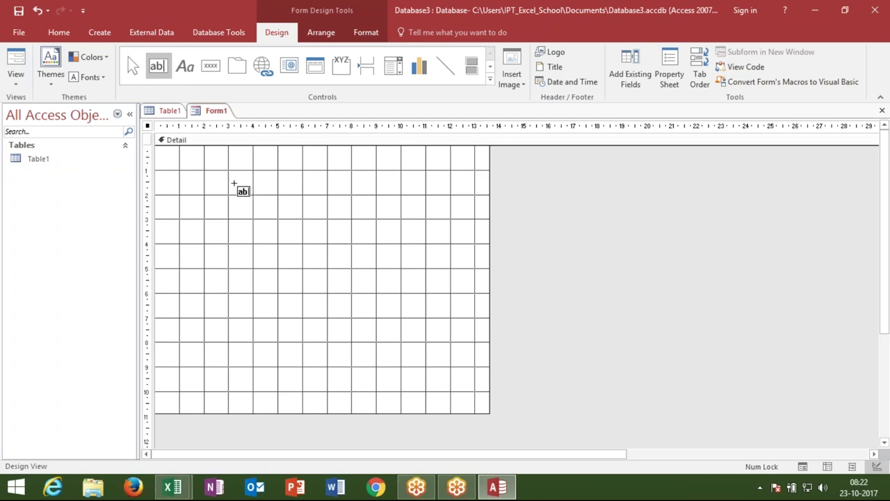
{"action": "left_click_drag", "start_coordinate": [232, 185], "coordinate": [284, 207]}
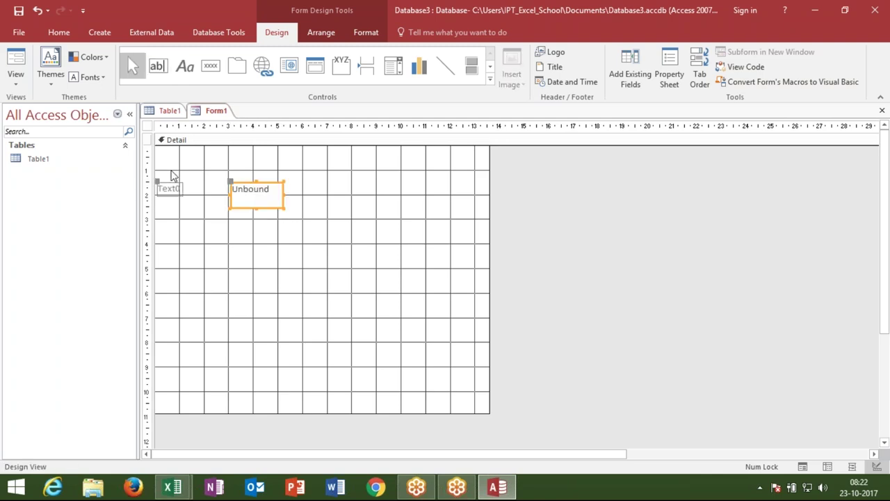
{"action": "left_click", "coordinate": [184, 189]}
{"action": "left_click_drag", "start_coordinate": [184, 187], "coordinate": [200, 181]}
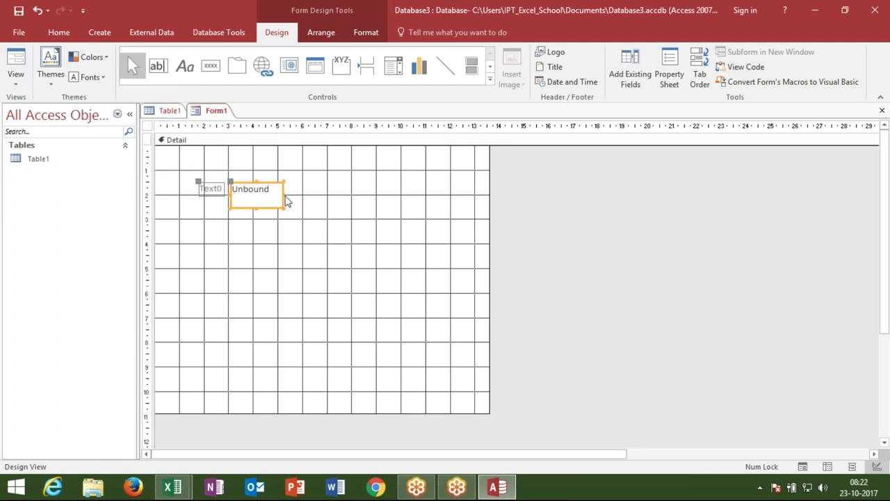
{"action": "left_click_drag", "start_coordinate": [287, 201], "coordinate": [299, 194]}
Step: Rename the text box's label from Text0 to Q1
{"action": "left_click", "coordinate": [266, 212]}
{"action": "left_click", "coordinate": [264, 207]}
{"action": "left_click", "coordinate": [264, 206]}
{"action": "left_click", "coordinate": [211, 189]}
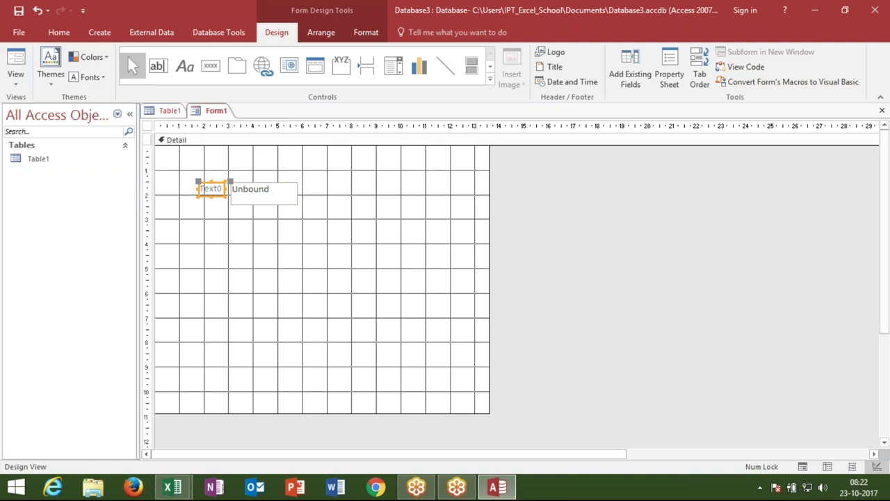
{"action": "left_click", "coordinate": [222, 188]}
{"action": "key", "text": "BackSpace"}
{"action": "key", "text": "BackSpace"}
{"action": "key", "text": "BackSpace"}
{"action": "key", "text": "BackSpace"}
{"action": "key", "text": "BackSpace"}
{"action": "type", "text": "Q1"}
{"action": "left_click", "coordinate": [206, 233]}
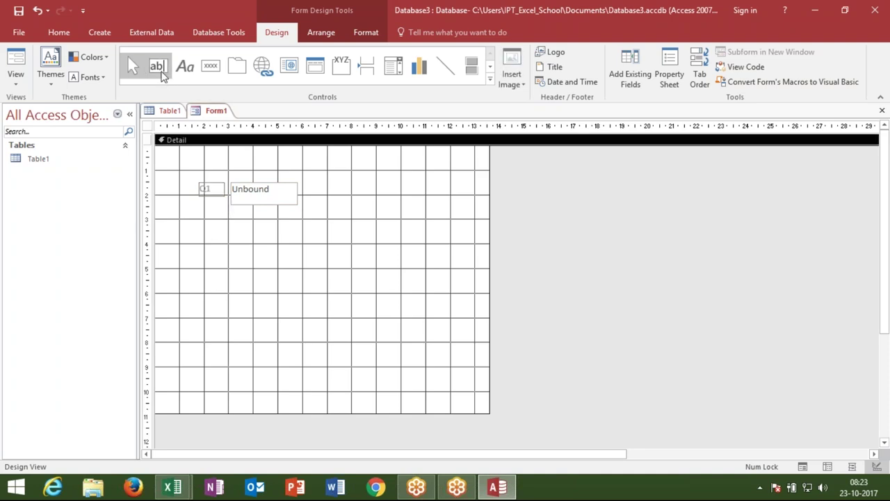
Step: Draw a second text box to the right and rename its label Q2
{"action": "left_click", "coordinate": [162, 72]}
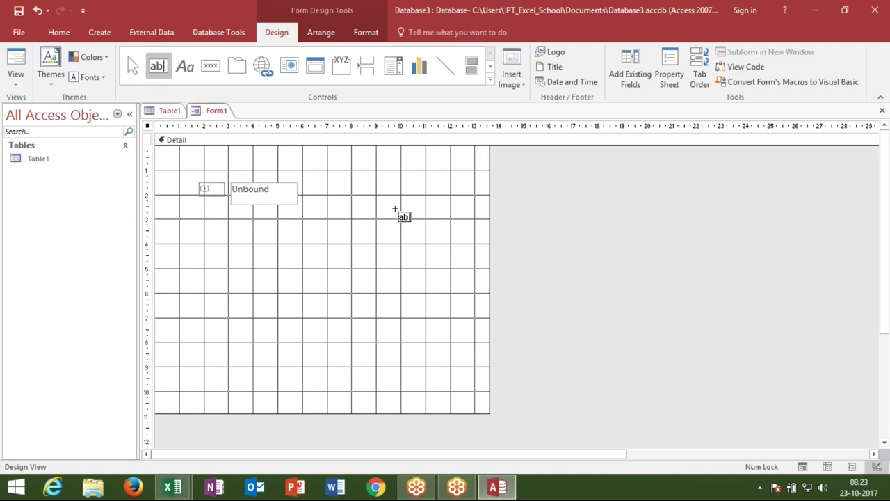
{"action": "left_click_drag", "start_coordinate": [372, 181], "coordinate": [447, 208]}
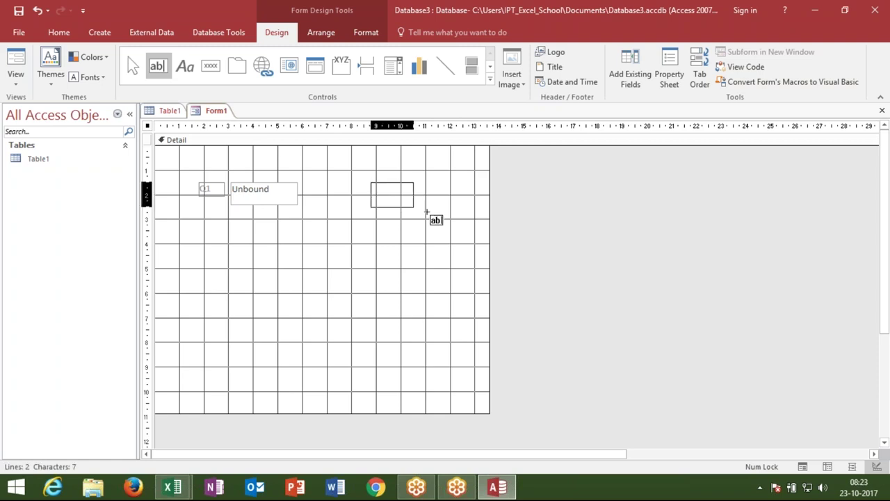
{"action": "left_click_drag", "start_coordinate": [297, 180], "coordinate": [331, 181]}
{"action": "left_click", "coordinate": [347, 192]}
{"action": "left_click", "coordinate": [347, 193]}
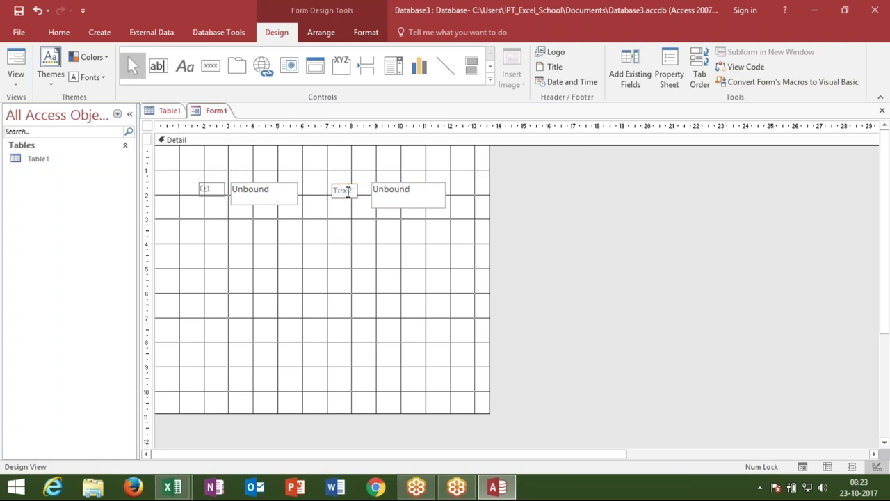
{"action": "key", "text": "BackSpace"}
{"action": "key", "text": "BackSpace"}
{"action": "key", "text": "BackSpace"}
{"action": "key", "text": "BackSpace"}
{"action": "key", "text": "BackSpace"}
{"action": "type", "text": "@"}
{"action": "key", "text": "BackSpace"}
{"action": "type", "text": "Q2"}
{"action": "left_click", "coordinate": [341, 231]}
Step: Draw a command button, dismiss its wizard, and delete the button again
{"action": "left_click", "coordinate": [211, 66]}
{"action": "left_click_drag", "start_coordinate": [275, 235], "coordinate": [345, 254]}
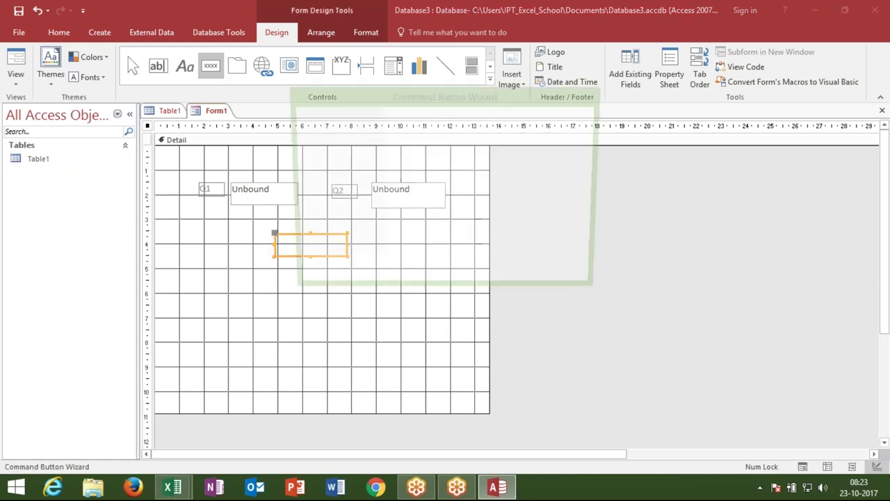
{"action": "key", "text": "Escape"}
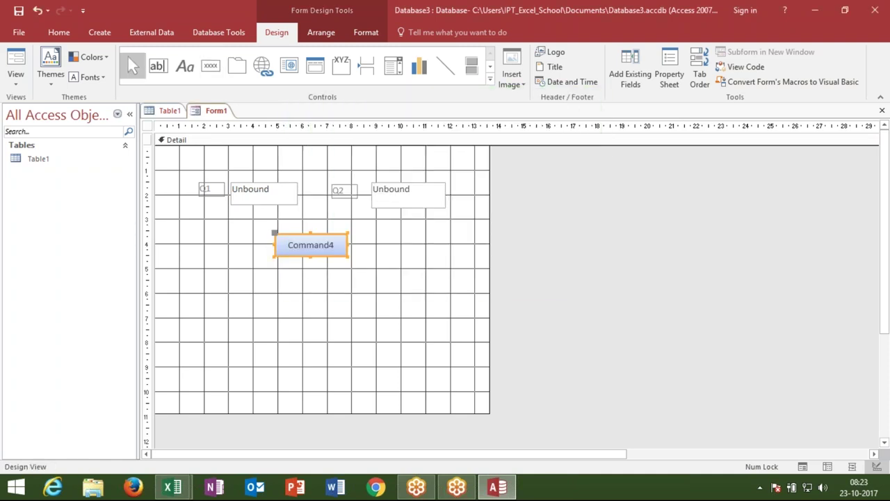
{"action": "key", "text": "Delete"}
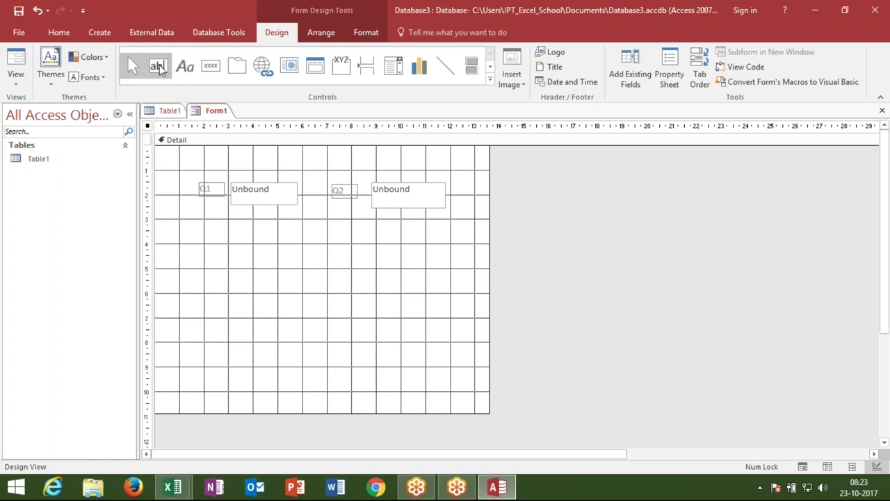
Step: Draw a third text box below Q1 and Q2 with its label just above it
{"action": "left_click", "coordinate": [158, 67]}
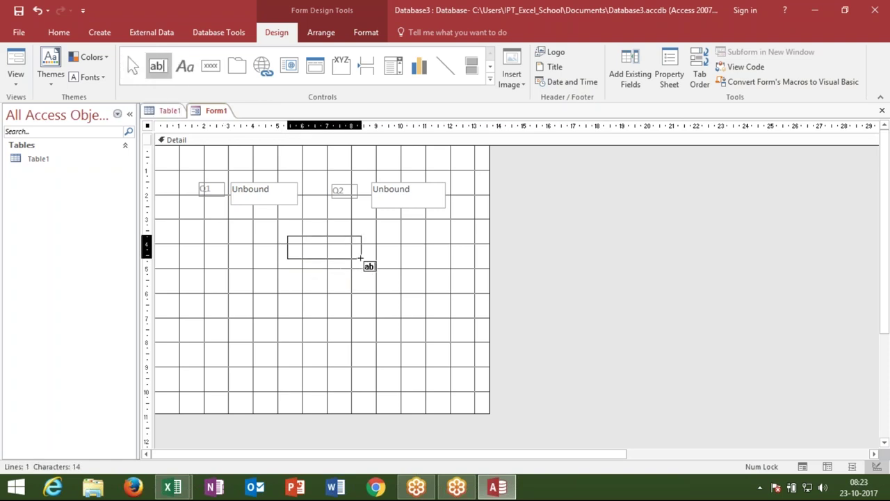
{"action": "left_click_drag", "start_coordinate": [287, 236], "coordinate": [362, 262]}
{"action": "left_click_drag", "start_coordinate": [215, 238], "coordinate": [292, 218]}
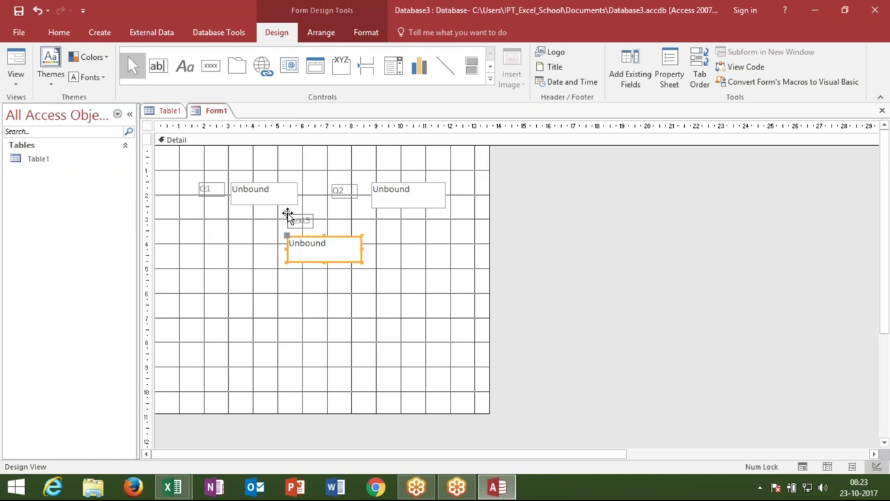
{"action": "left_click", "coordinate": [874, 11]}
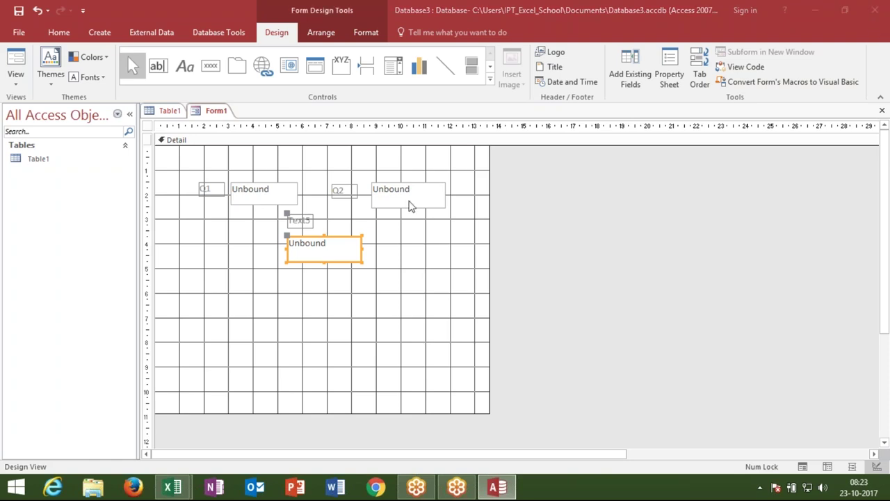
Step: Rename the Text5 label to Gr and nudge the label and its box slightly lower
{"action": "left_click", "coordinate": [310, 221]}
{"action": "left_click", "coordinate": [310, 220]}
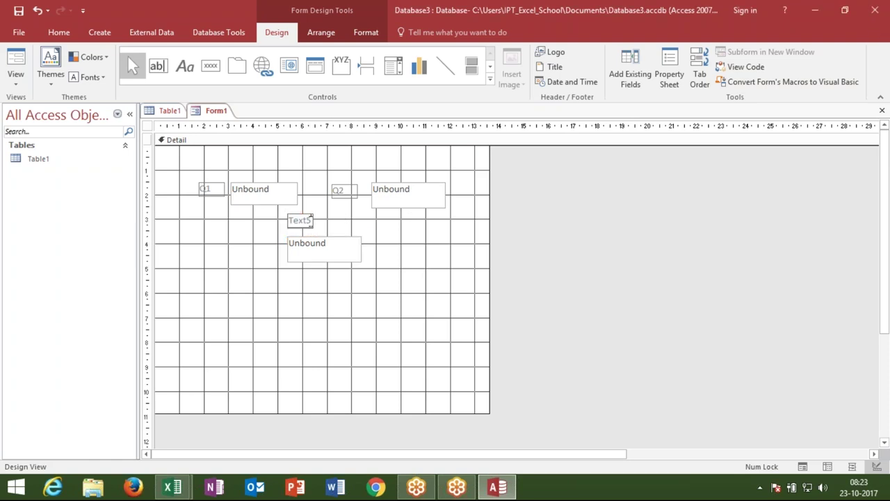
{"action": "key", "text": "BackSpace"}
{"action": "key", "text": "BackSpace"}
{"action": "key", "text": "BackSpace"}
{"action": "type", "text": "Gr"}
{"action": "left_click", "coordinate": [331, 230]}
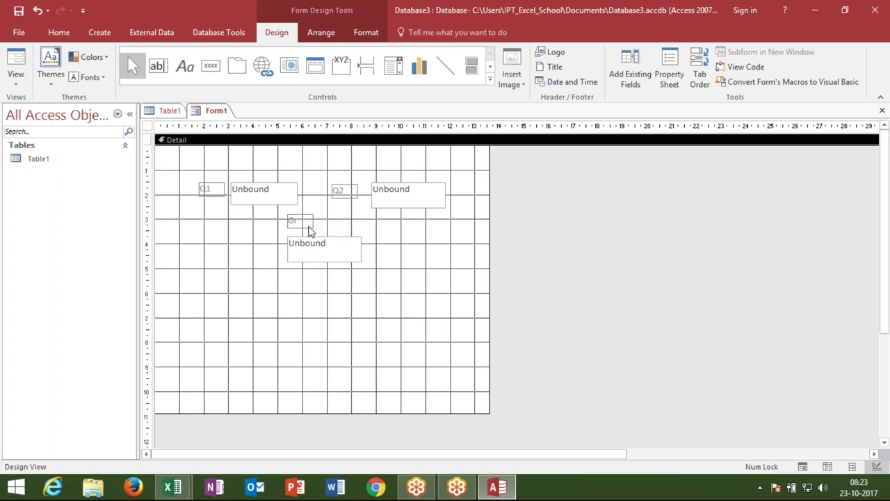
{"action": "left_click", "coordinate": [307, 225]}
{"action": "left_click_drag", "start_coordinate": [307, 225], "coordinate": [311, 235]}
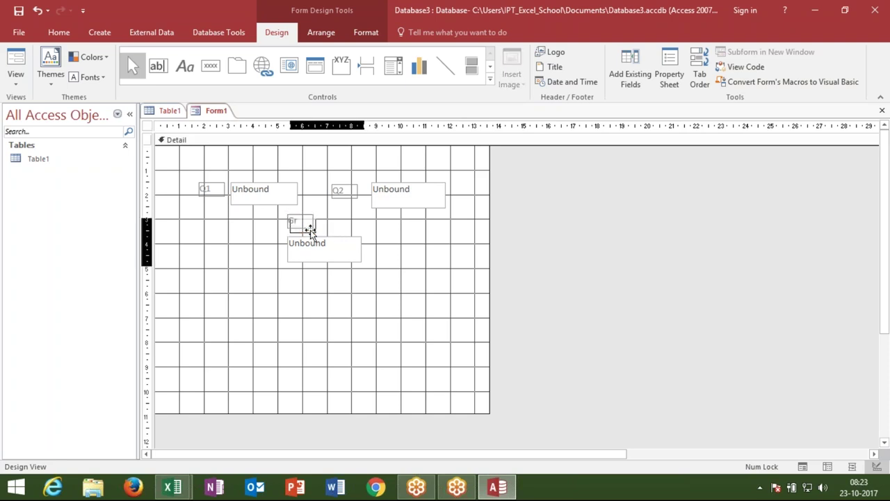
{"action": "left_click", "coordinate": [285, 281]}
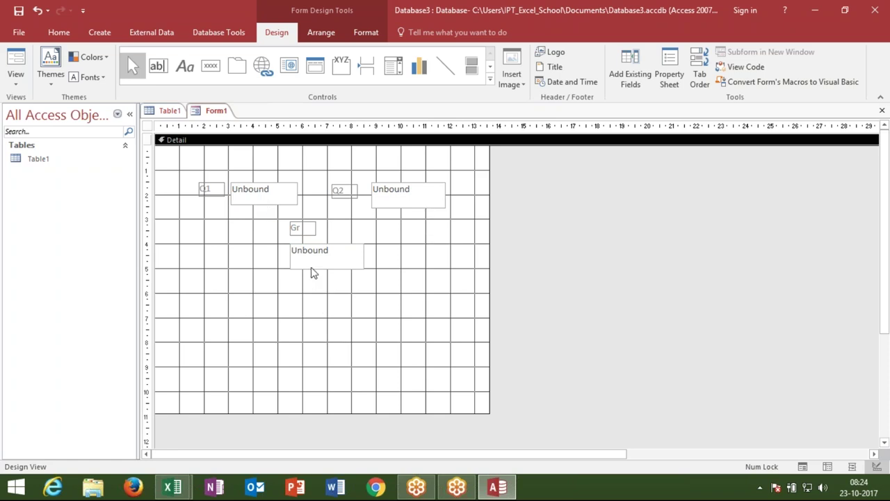
{"action": "left_click", "coordinate": [311, 268]}
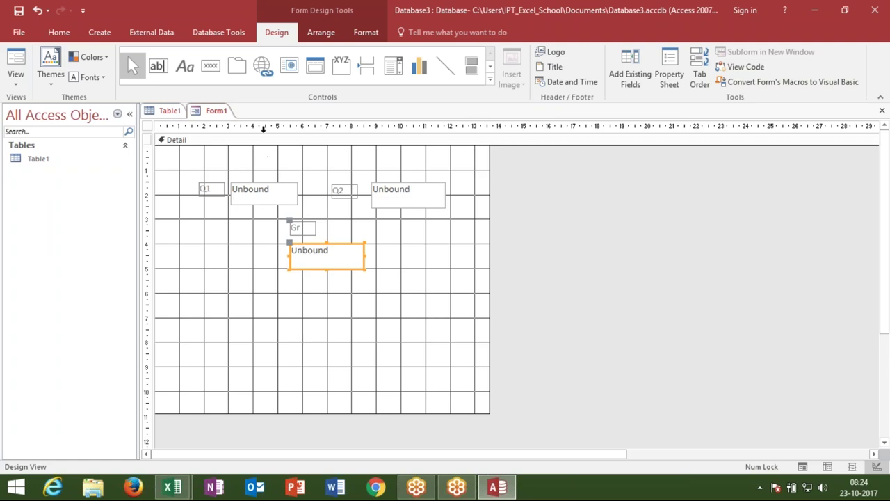
Step: Draw button Command7 below the Gr box, browse the wizard categories, then cancel the wizard
{"action": "left_click", "coordinate": [216, 71]}
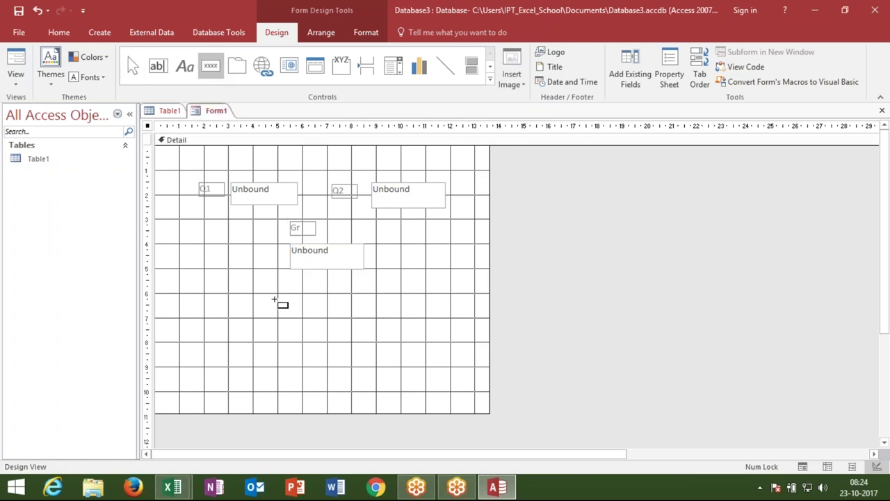
{"action": "left_click_drag", "start_coordinate": [274, 298], "coordinate": [347, 324]}
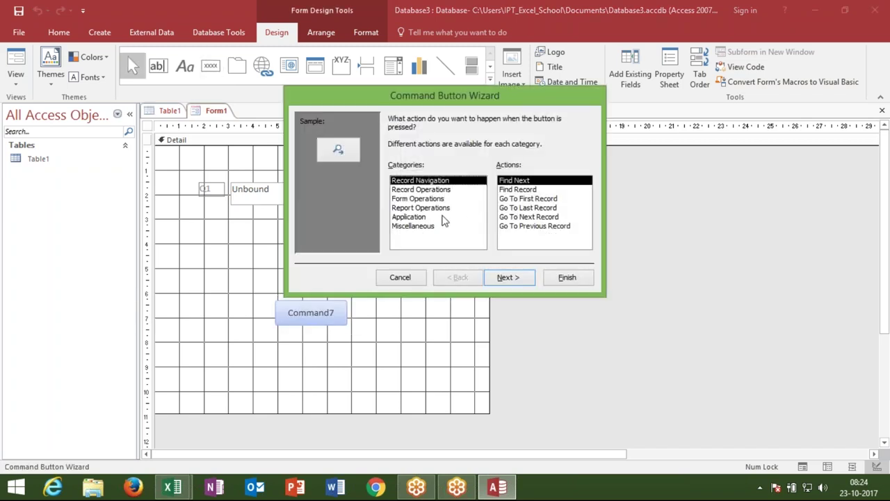
{"action": "left_click", "coordinate": [423, 199]}
{"action": "left_click", "coordinate": [424, 208]}
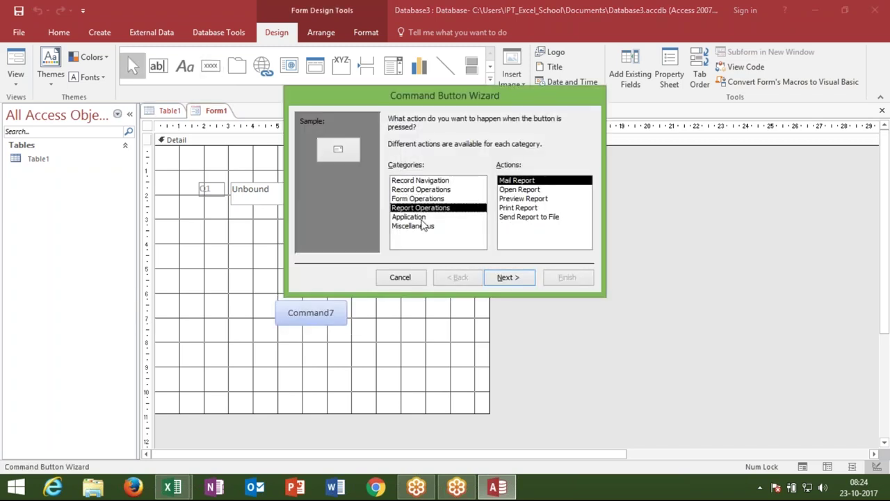
{"action": "left_click", "coordinate": [422, 226]}
{"action": "left_click", "coordinate": [421, 217]}
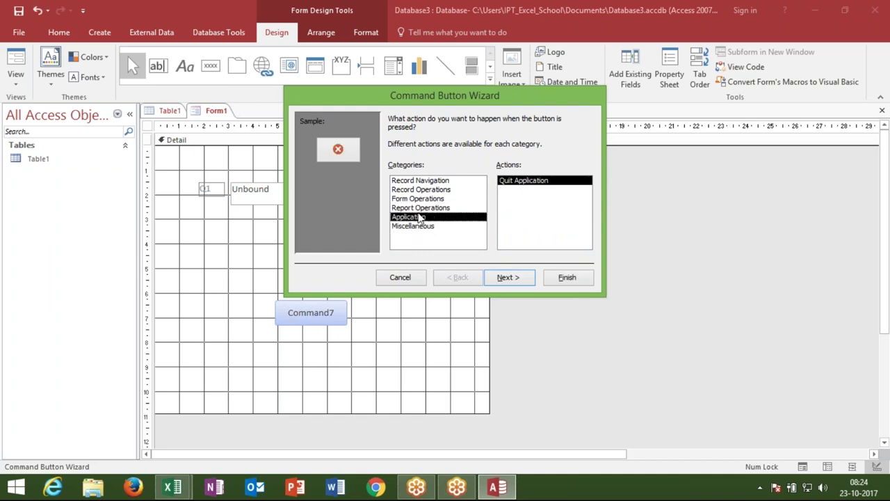
{"action": "left_click", "coordinate": [423, 207]}
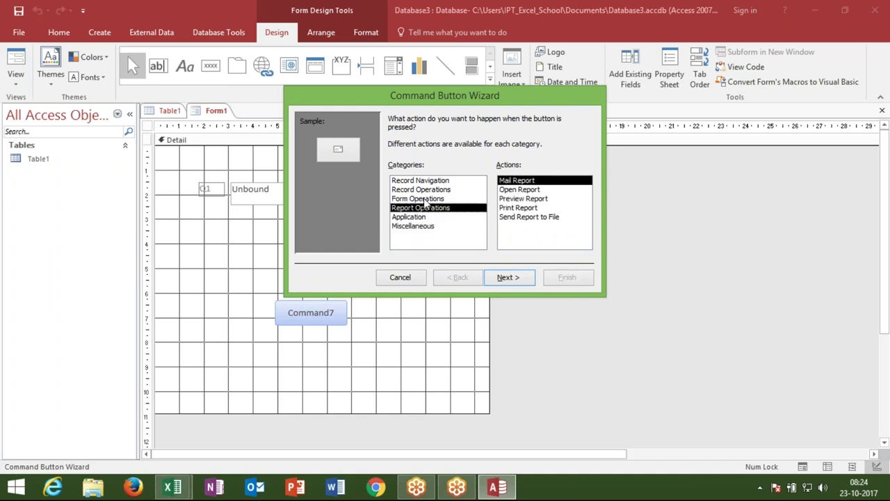
{"action": "left_click", "coordinate": [425, 200]}
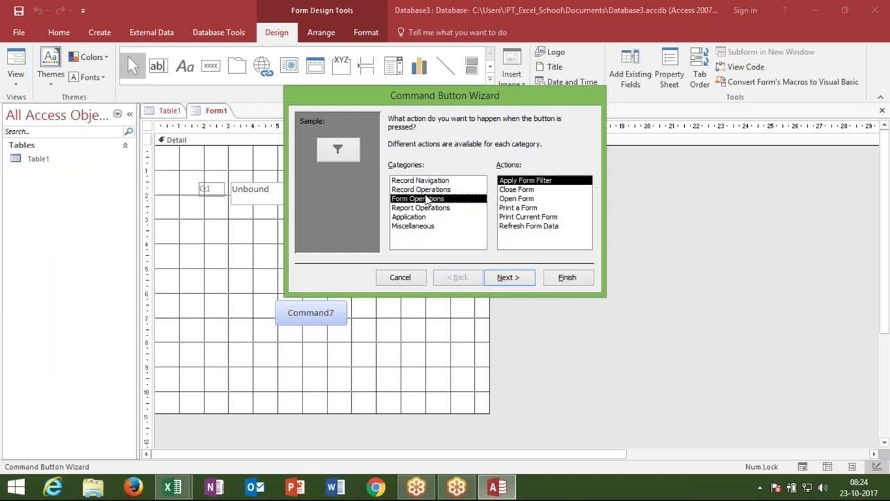
{"action": "left_click", "coordinate": [429, 191]}
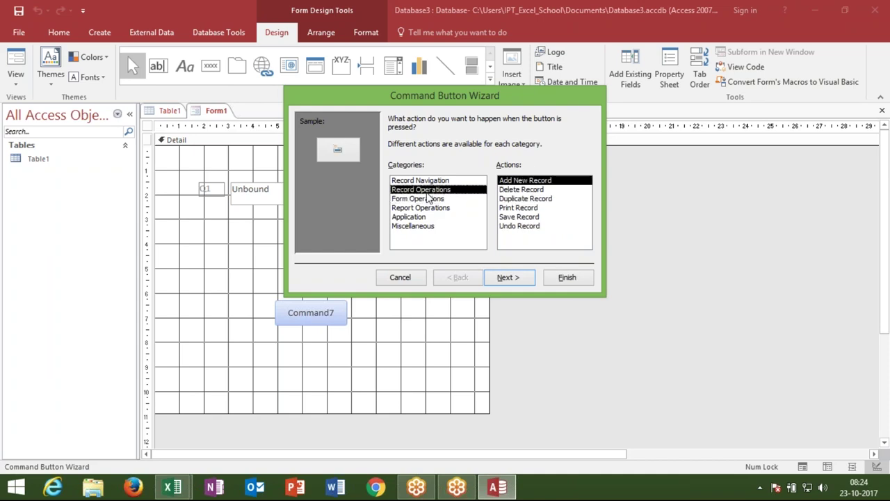
{"action": "left_click", "coordinate": [435, 182]}
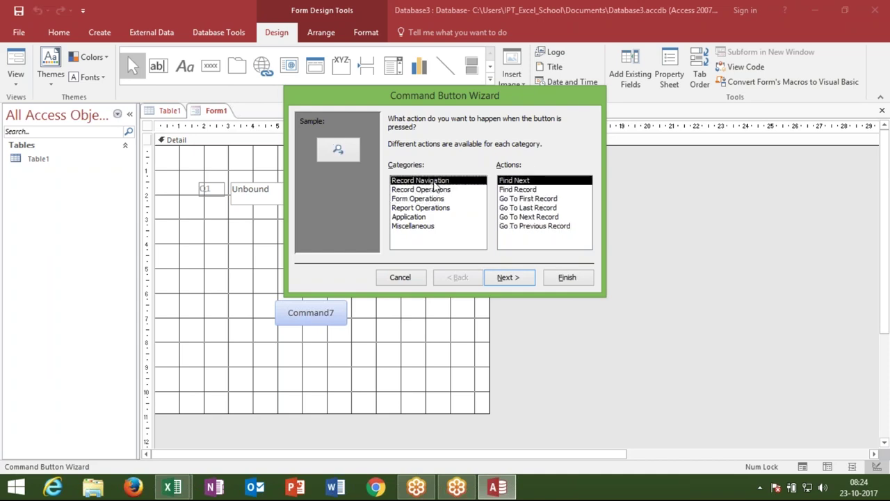
{"action": "left_click", "coordinate": [396, 279]}
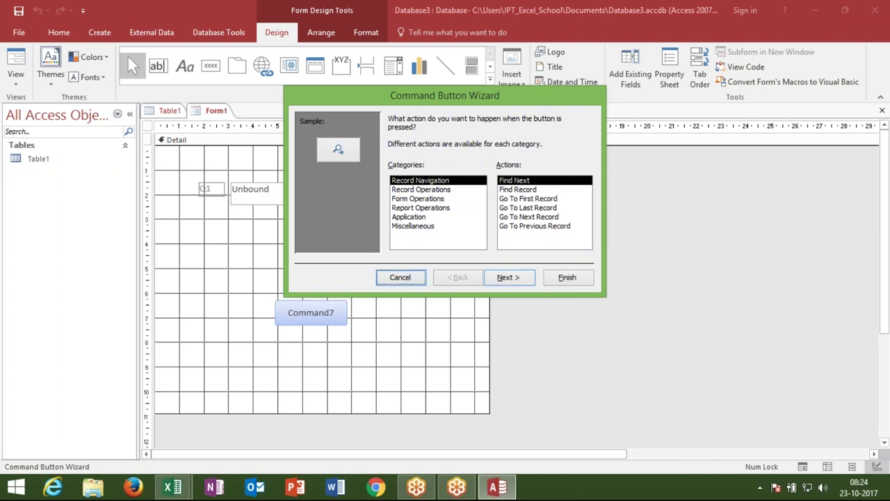
{"action": "left_click", "coordinate": [394, 279]}
Step: Caption Command7 'Calculate' and show its Event properties in the Property Sheet
{"action": "left_click", "coordinate": [334, 311]}
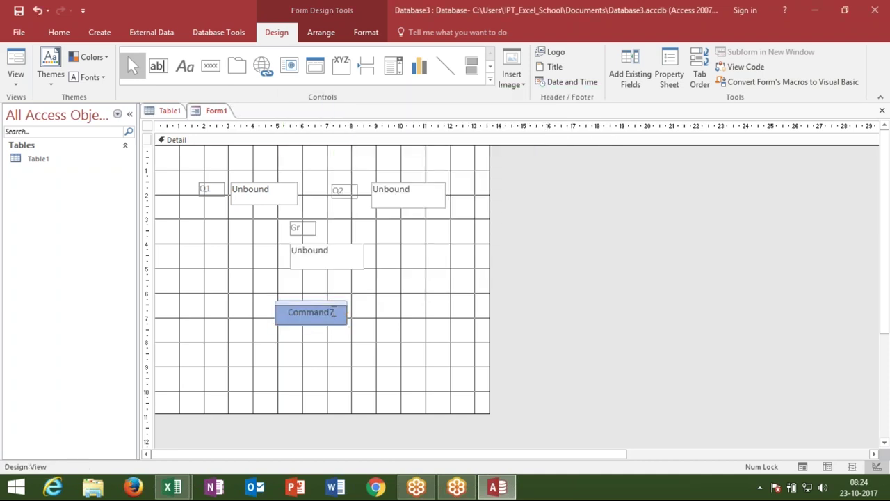
{"action": "key", "text": "BackSpace"}
{"action": "key", "text": "BackSpace"}
{"action": "key", "text": "BackSpace"}
{"action": "type", "text": "Calculate"}
{"action": "left_click", "coordinate": [330, 339]}
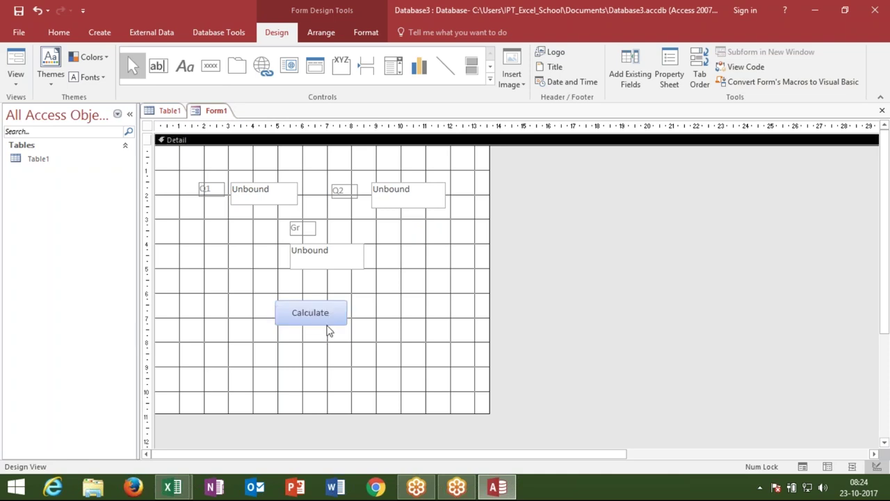
{"action": "left_click", "coordinate": [327, 323]}
{"action": "key", "text": "F4"}
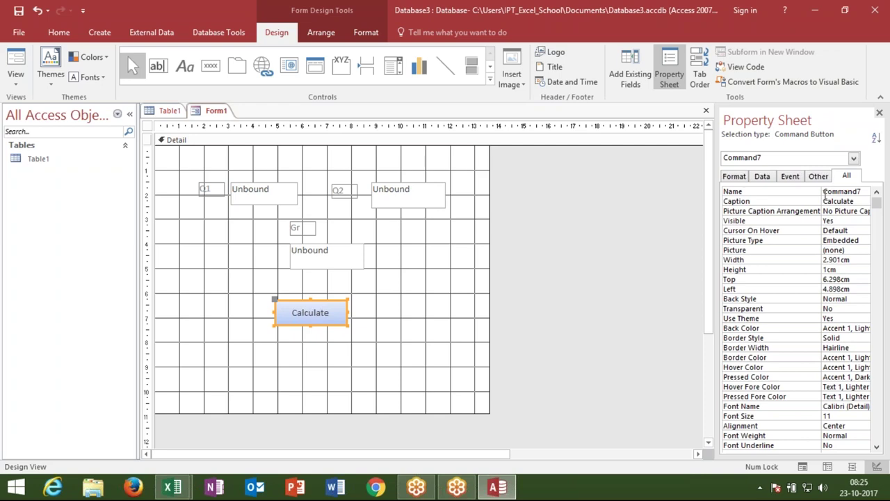
{"action": "left_click", "coordinate": [791, 176]}
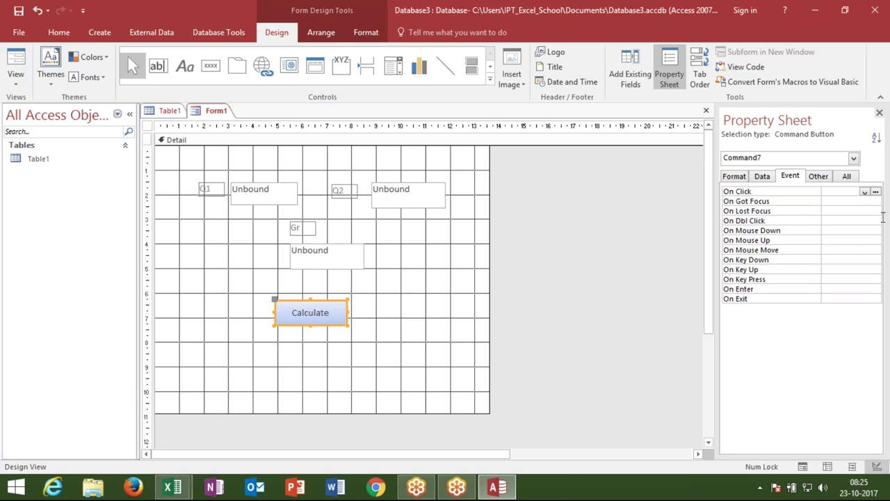
Step: Set the On Click event to [Event Procedure] and open its code
{"action": "left_click", "coordinate": [865, 192]}
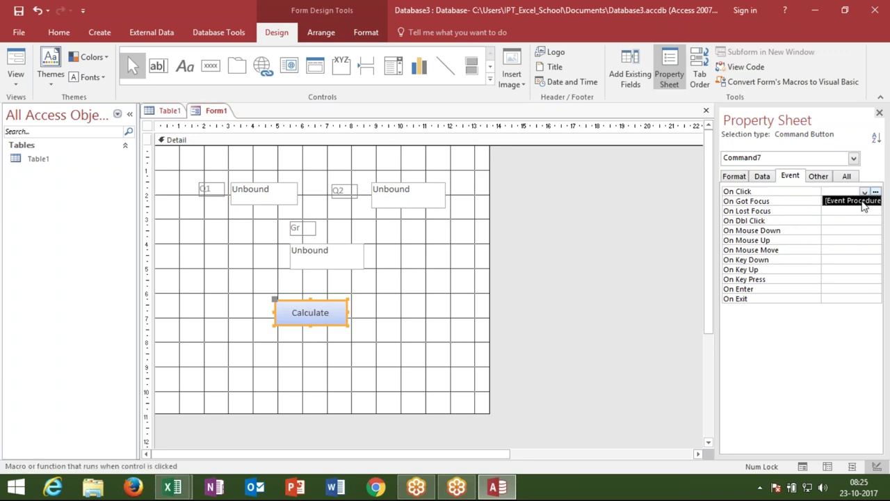
{"action": "left_click", "coordinate": [862, 202]}
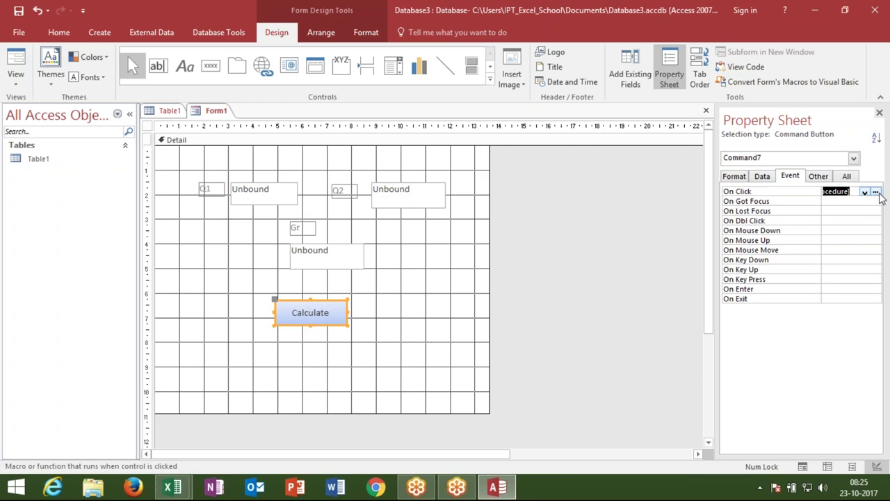
{"action": "left_click", "coordinate": [878, 195]}
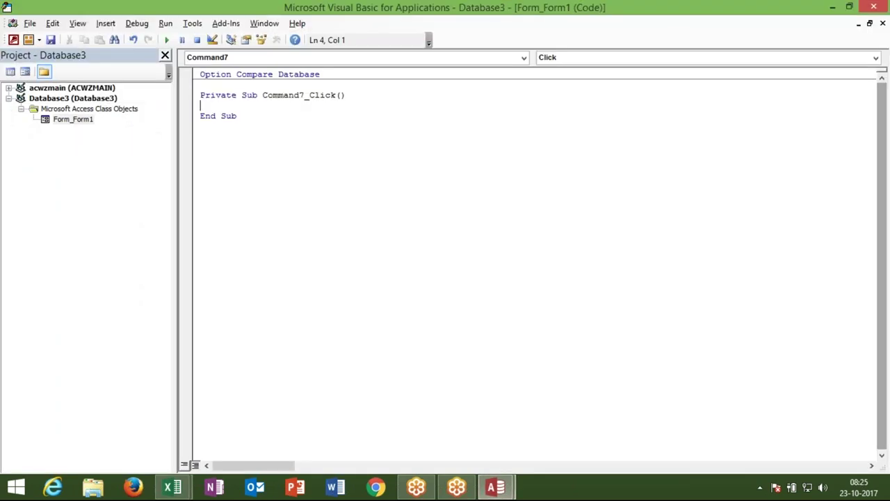
Step: Add blank lines inside Command7_Click, then return to Form1 with Alt+F11
{"action": "key", "text": "alt+F11"}
{"action": "key", "text": "alt+F11"}
{"action": "key", "text": "Return"}
{"action": "key", "text": "Return"}
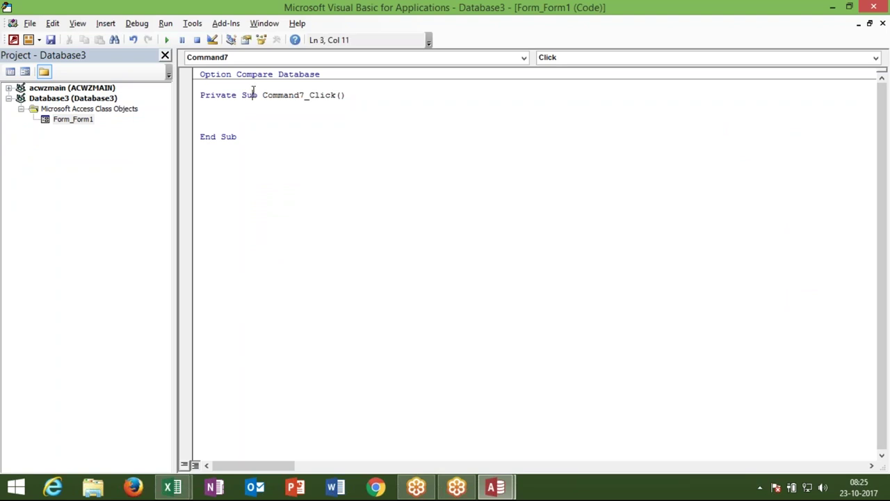
{"action": "left_click", "coordinate": [273, 94]}
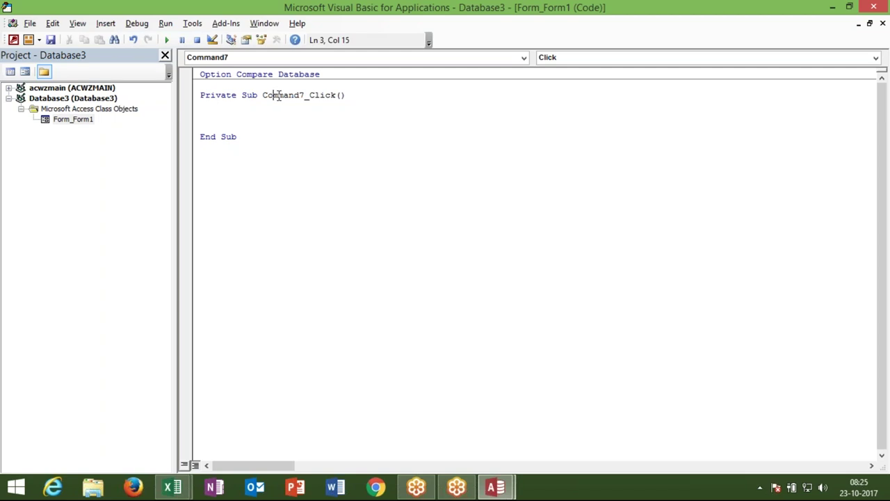
{"action": "left_click", "coordinate": [315, 95]}
{"action": "double_click", "coordinate": [300, 95]}
{"action": "left_click", "coordinate": [321, 96]}
{"action": "left_click", "coordinate": [209, 111]}
{"action": "key", "text": "Return"}
{"action": "key", "text": "Return"}
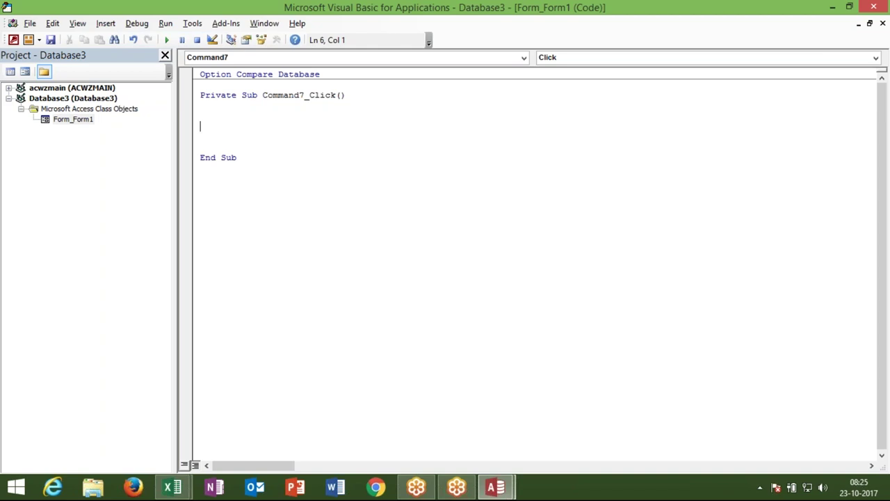
{"action": "key", "text": "Return"}
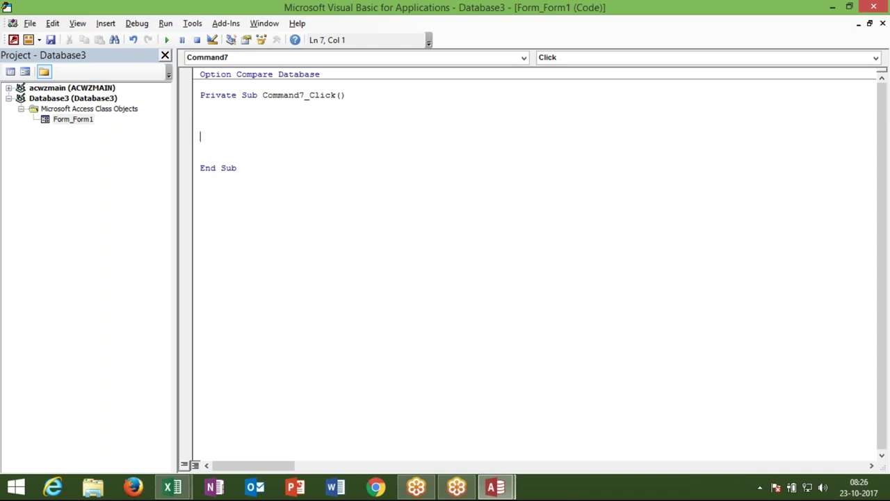
{"action": "key", "text": "alt+F11"}
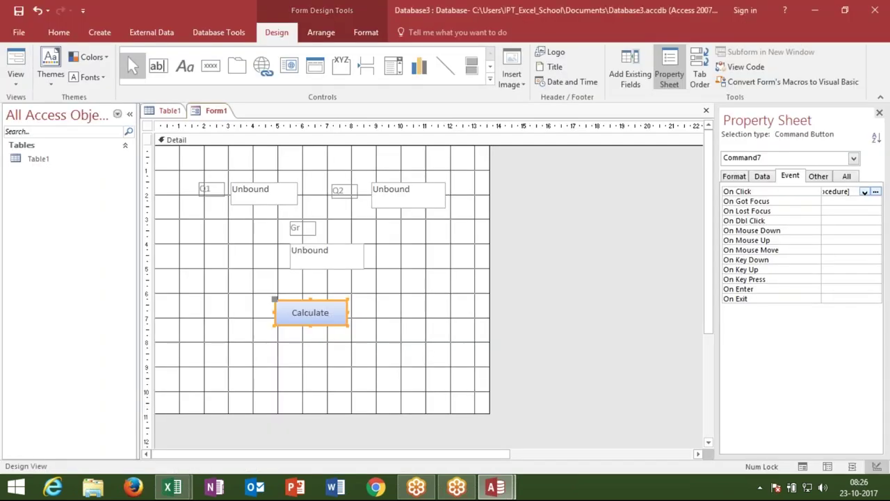
Step: Rename the text box beside the Q1 label from Text0 to Q1 in the Property Sheet
{"action": "left_click", "coordinate": [264, 194]}
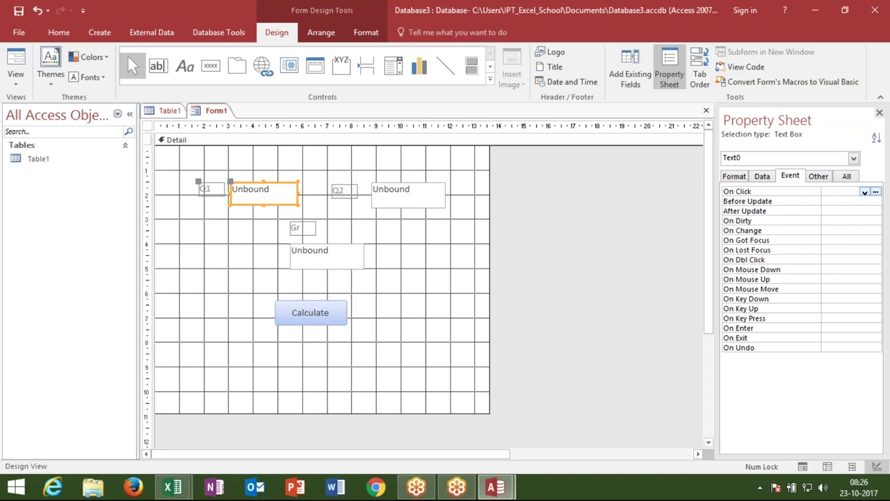
{"action": "left_click", "coordinate": [376, 202]}
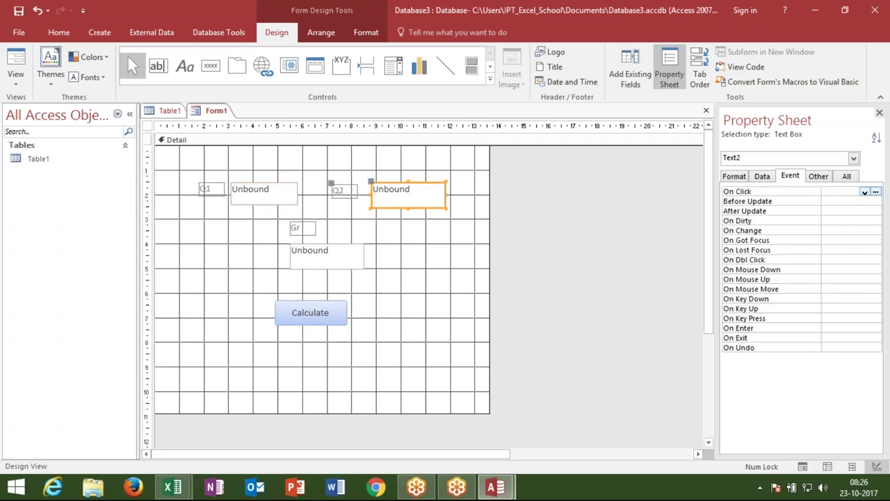
{"action": "left_click", "coordinate": [273, 200]}
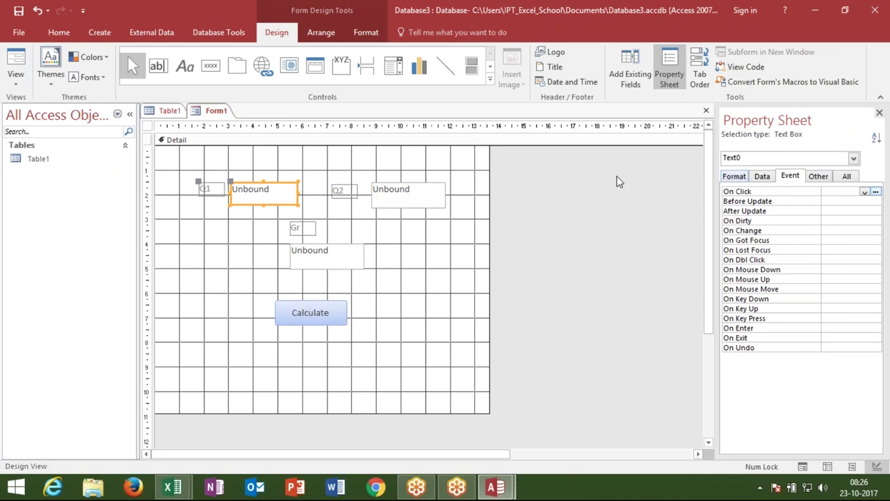
{"action": "left_click", "coordinate": [419, 194]}
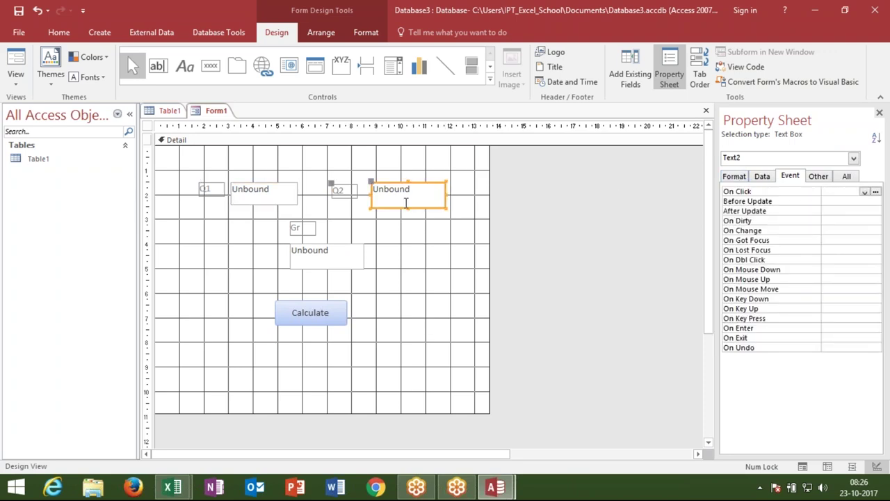
{"action": "left_click", "coordinate": [347, 260], "text": "shift"}
{"action": "left_click", "coordinate": [327, 256]}
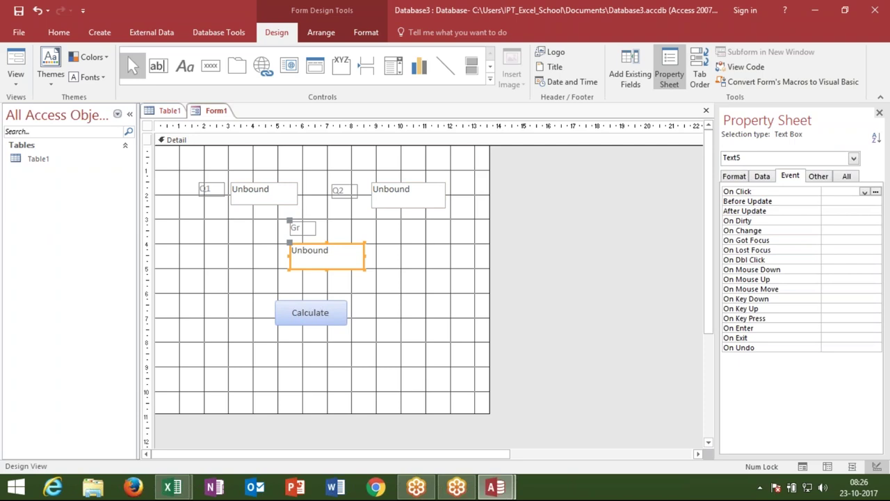
{"action": "left_click", "coordinate": [259, 196]}
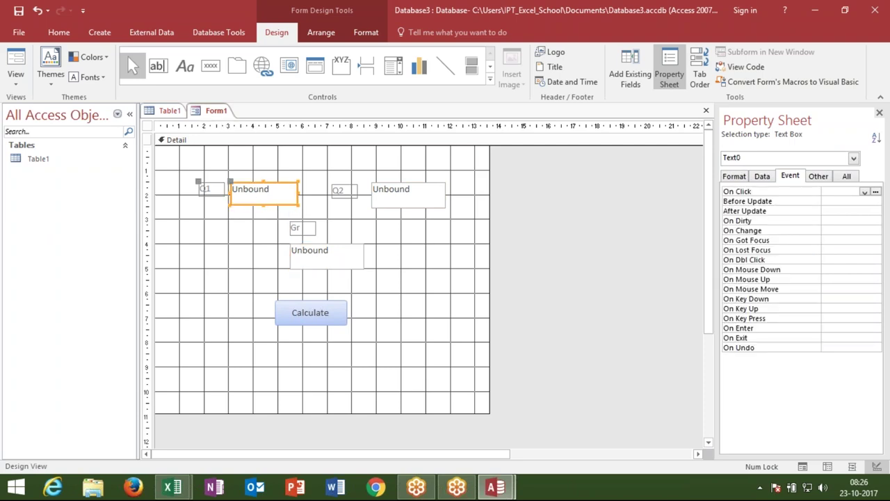
{"action": "left_click", "coordinate": [847, 177]}
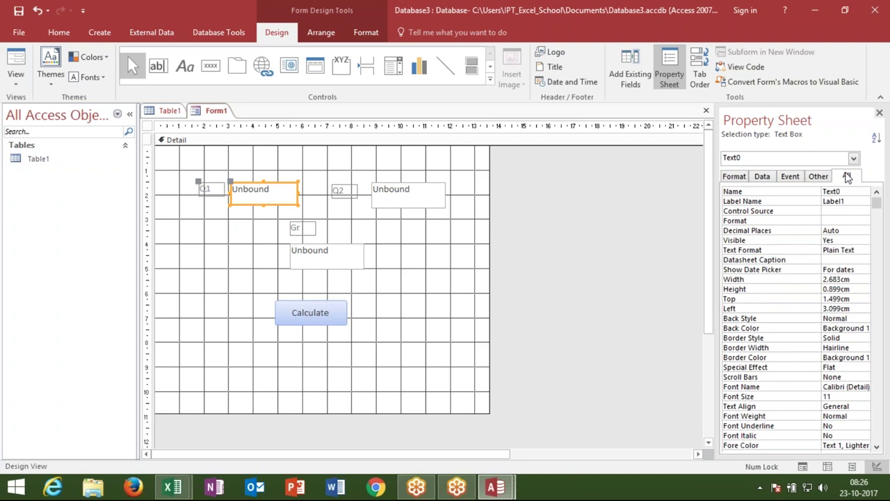
{"action": "left_click", "coordinate": [841, 191]}
{"action": "key", "text": "BackSpace"}
{"action": "key", "text": "BackSpace"}
{"action": "key", "text": "BackSpace"}
{"action": "key", "text": "BackSpace"}
{"action": "type", "text": "Q1"}
{"action": "key", "text": "Return"}
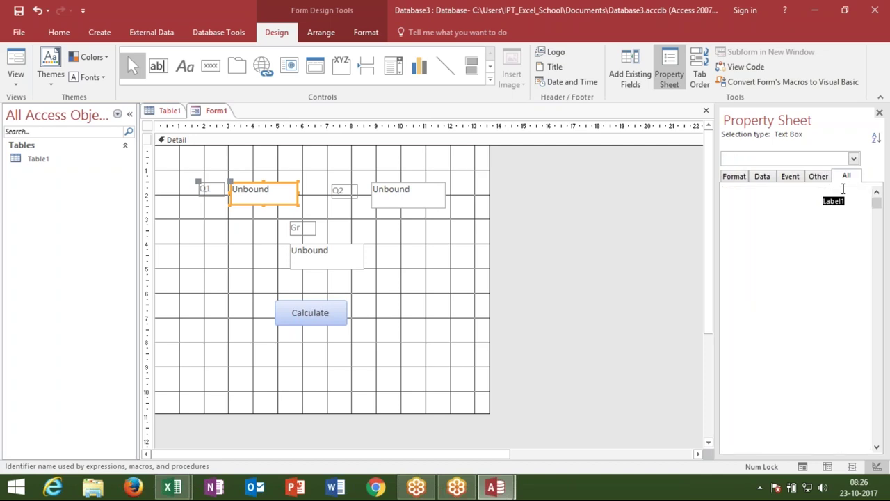
Step: Rename the text box beside the Q2 label from Text2 to Q2
{"action": "left_click", "coordinate": [398, 206]}
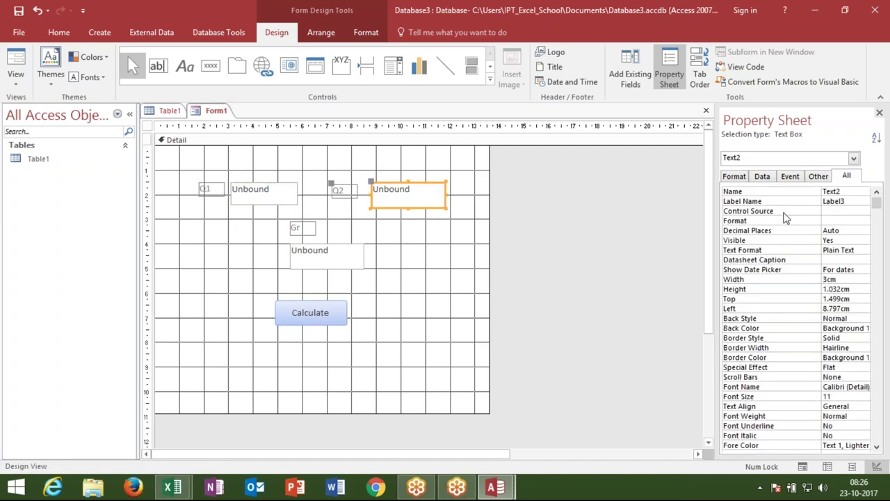
{"action": "left_click", "coordinate": [849, 193]}
{"action": "key", "text": "BackSpace"}
{"action": "key", "text": "BackSpace"}
{"action": "key", "text": "BackSpace"}
{"action": "key", "text": "BackSpace"}
{"action": "key", "text": "BackSpace"}
{"action": "type", "text": "Q2"}
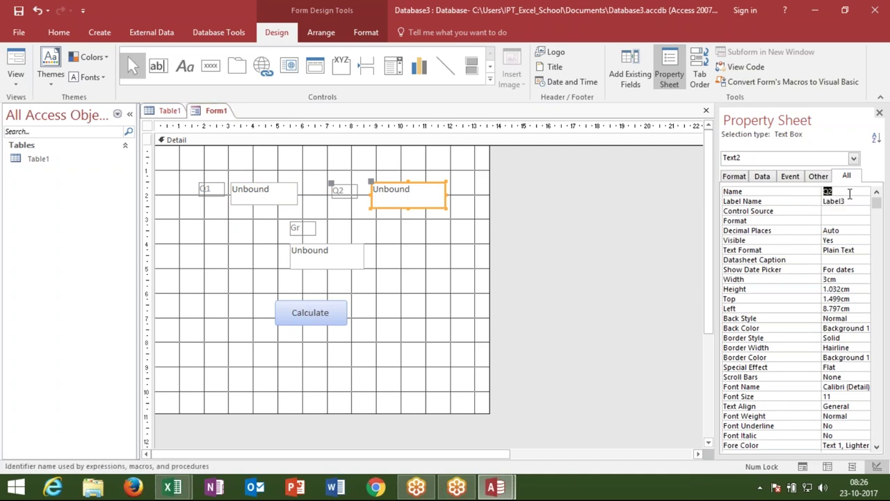
{"action": "key", "text": "Return"}
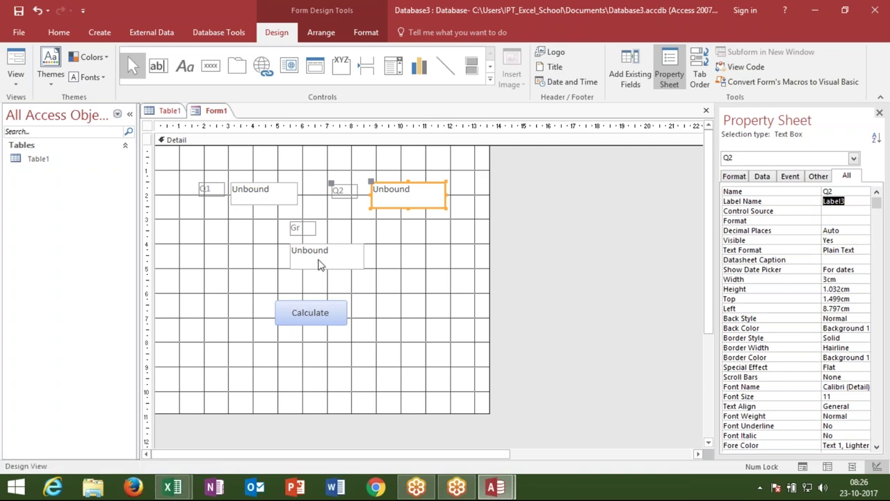
Step: Rename the text box under the Gr label from Text5 to GR, then return to the VBA editor
{"action": "left_click", "coordinate": [319, 266]}
{"action": "left_click", "coordinate": [842, 191]}
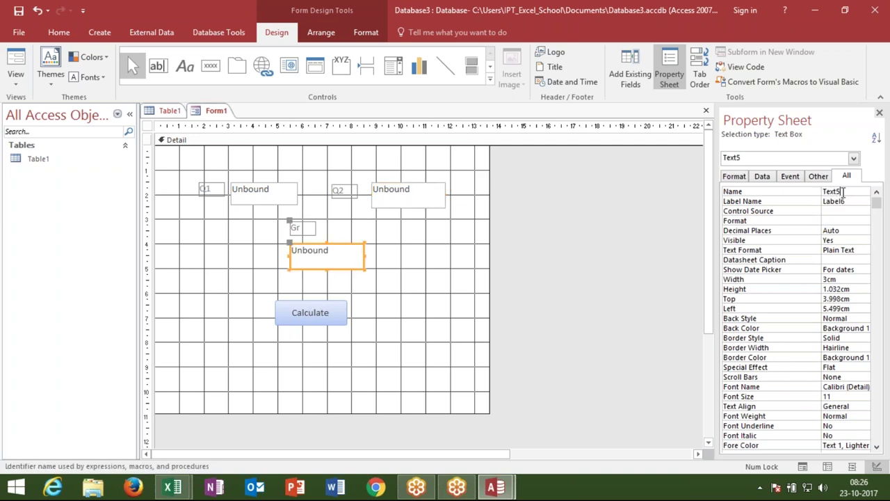
{"action": "key", "text": "BackSpace"}
{"action": "key", "text": "BackSpace"}
{"action": "key", "text": "BackSpace"}
{"action": "key", "text": "BackSpace"}
{"action": "key", "text": "BackSpace"}
{"action": "type", "text": "Q"}
{"action": "key", "text": "BackSpace"}
{"action": "type", "text": "G"}
{"action": "type", "text": "R"}
{"action": "key", "text": "Return"}
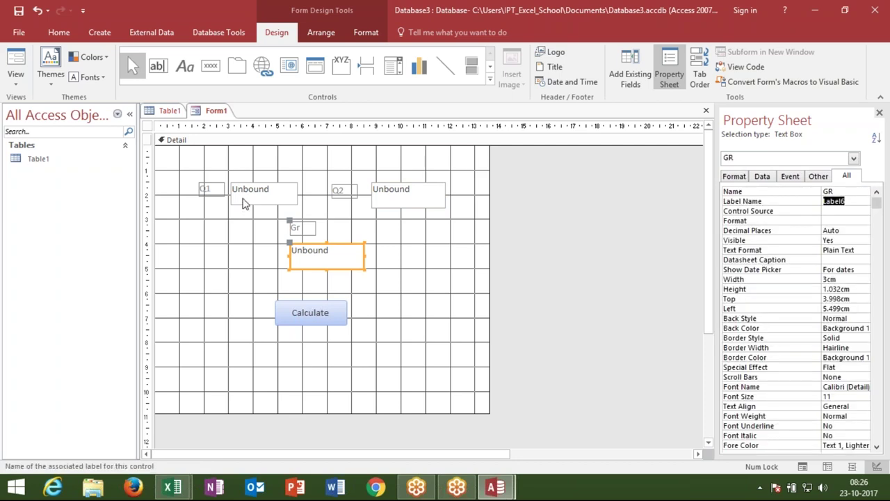
{"action": "left_click", "coordinate": [243, 201]}
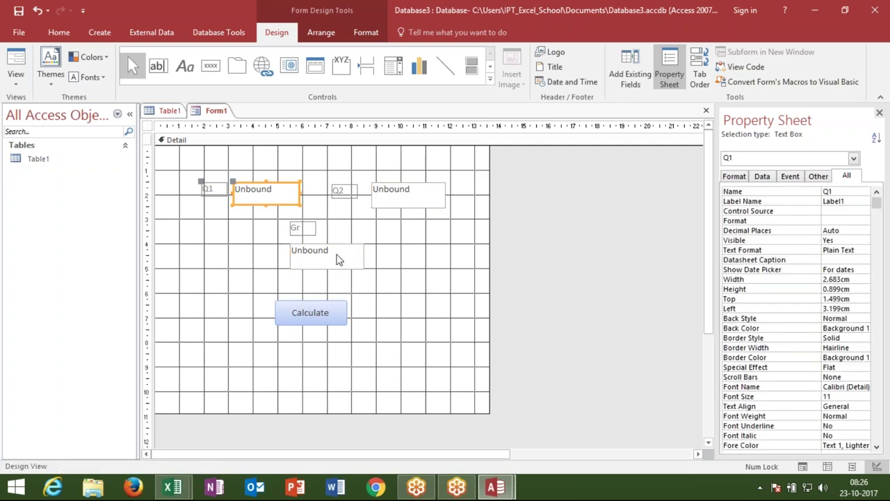
{"action": "key", "text": "alt+Tab"}
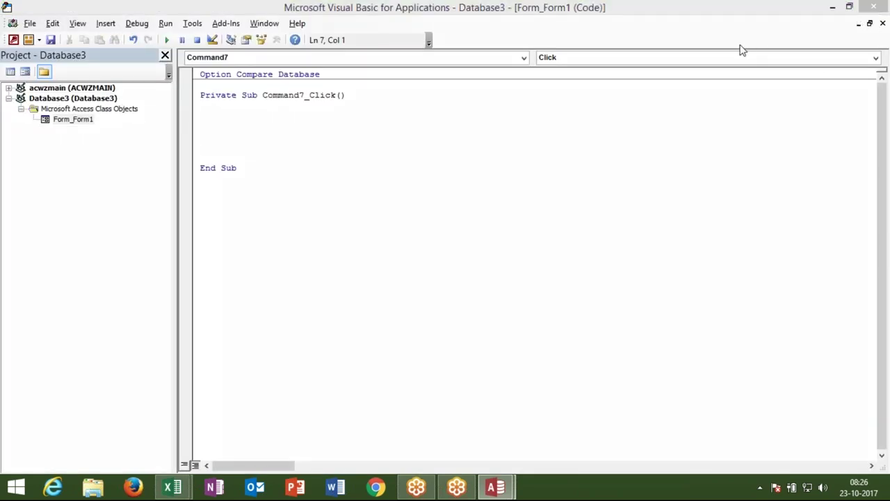
{"action": "mouse_move", "coordinate": [520, 122]}
{"action": "left_mouse_down"}
{"action": "mouse_move", "coordinate": [538, 185]}
{"action": "mouse_move", "coordinate": [646, 105]}
{"action": "mouse_move", "coordinate": [708, 98]}
{"action": "left_mouse_up"}
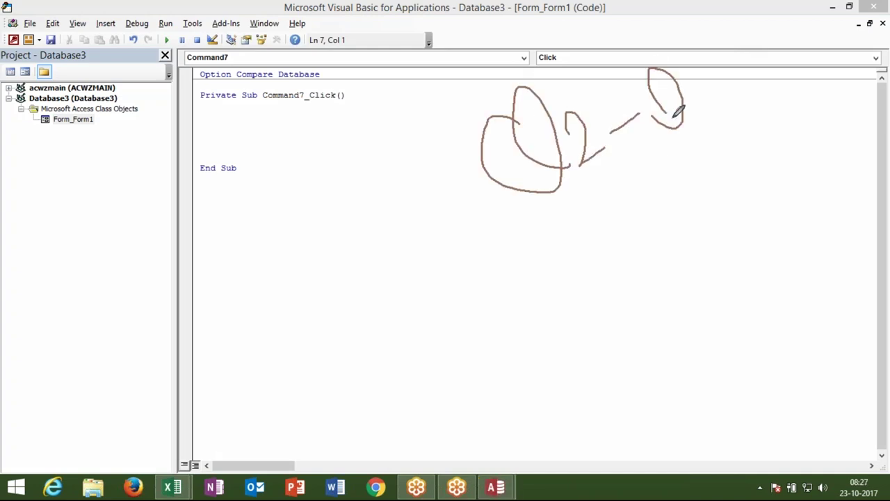
{"action": "left_click_drag", "start_coordinate": [563, 233], "coordinate": [754, 113]}
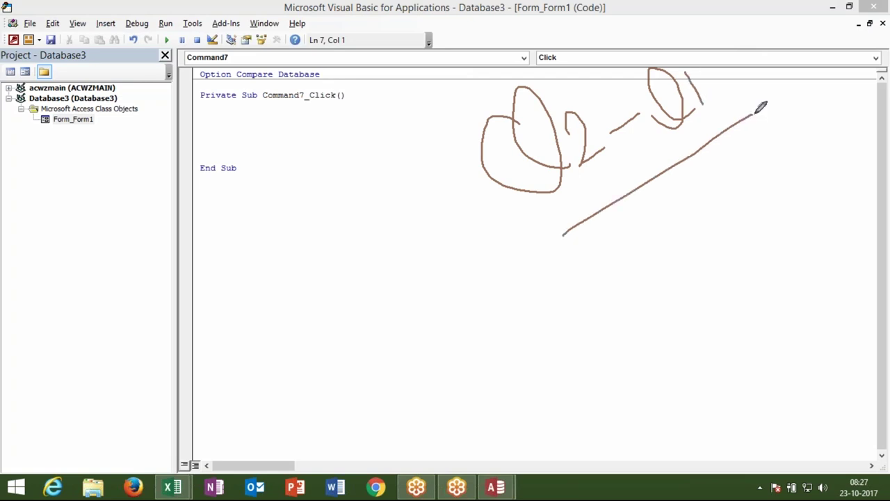
{"action": "mouse_move", "coordinate": [707, 168]}
{"action": "left_mouse_down"}
{"action": "mouse_move", "coordinate": [701, 250]}
{"action": "mouse_move", "coordinate": [755, 207]}
{"action": "left_mouse_up"}
{"action": "left_click_drag", "start_coordinate": [745, 167], "coordinate": [772, 206]}
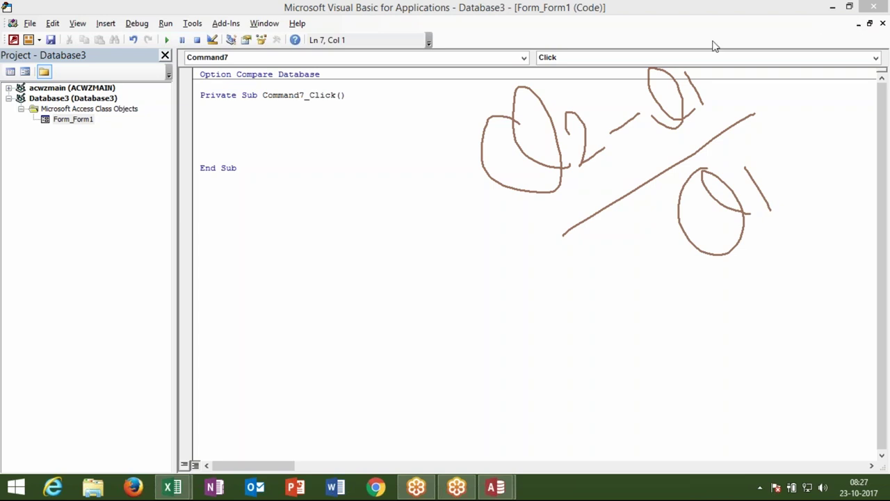
{"action": "left_click", "coordinate": [207, 122]}
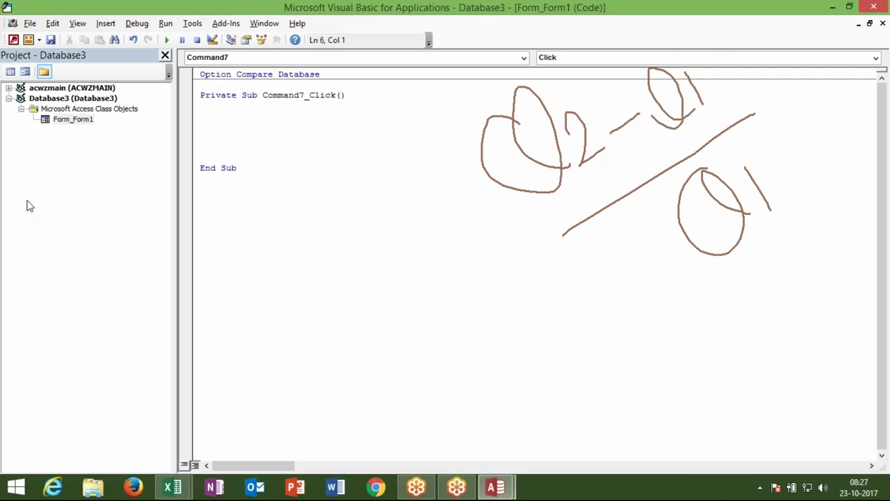
Step: Enter the line GR.Value = Q2.Value - Q1.Value / Q1 using IntelliSense completions
{"action": "type", "text": "gr"}
{"action": "type", "text": ".v"}
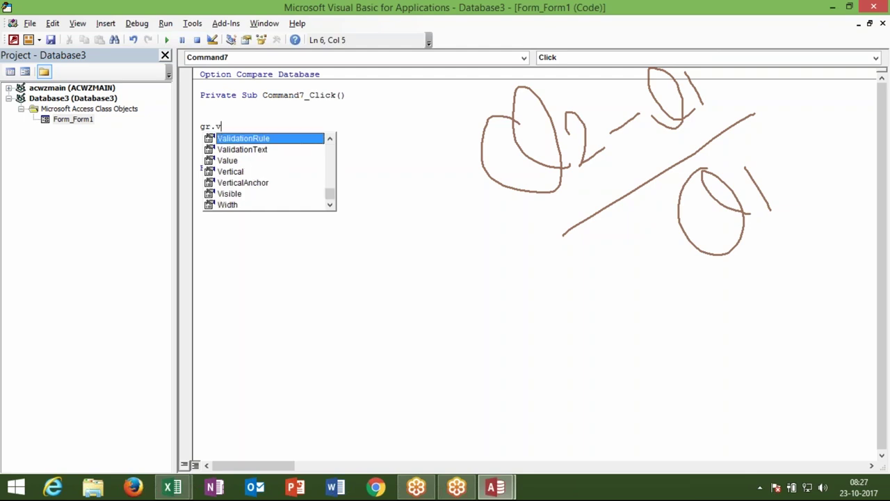
{"action": "key", "text": "Down"}
{"action": "key", "text": "Down"}
{"action": "key", "text": "Tab"}
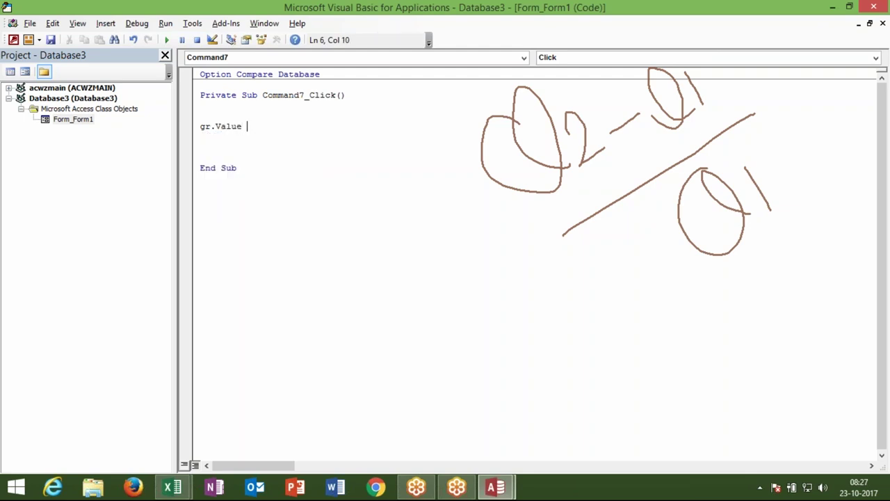
{"action": "type", "text": "="}
{"action": "type", "text": "q2"}
{"action": "type", "text": ".v"}
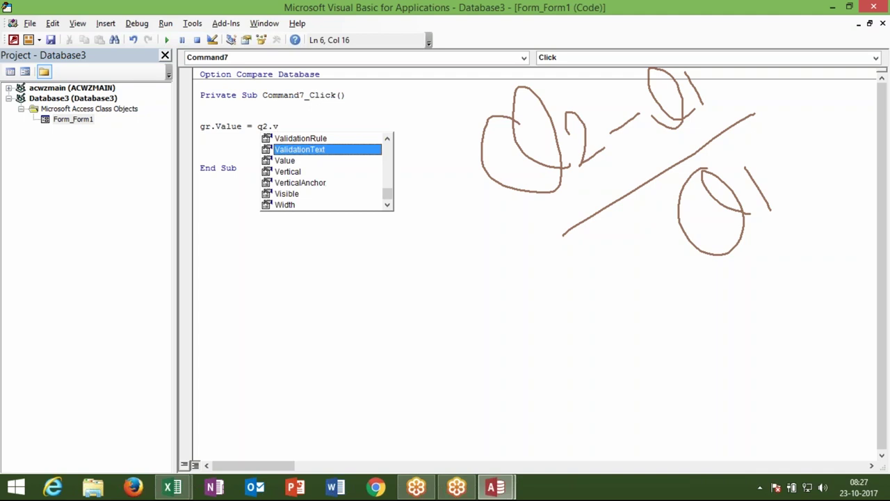
{"action": "type", "text": "a"}
{"action": "key", "text": "Tab"}
{"action": "type", "text": "-q1."}
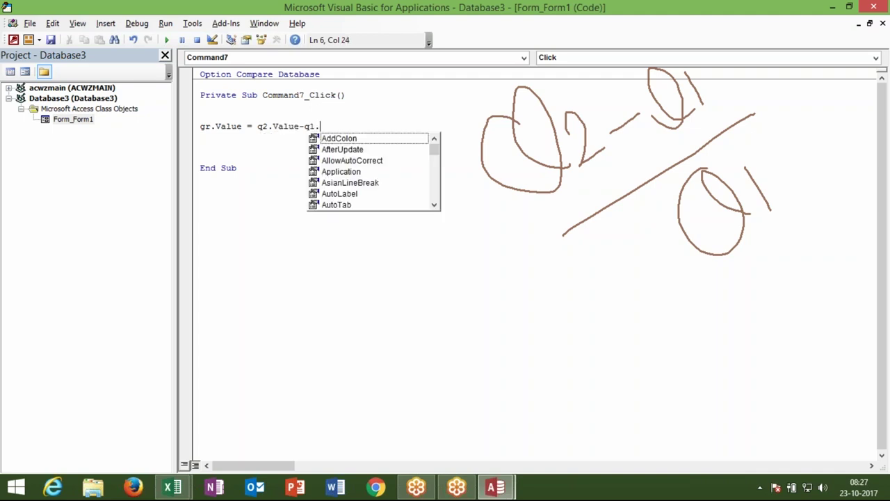
{"action": "type", "text": "v"}
{"action": "key", "text": "Down"}
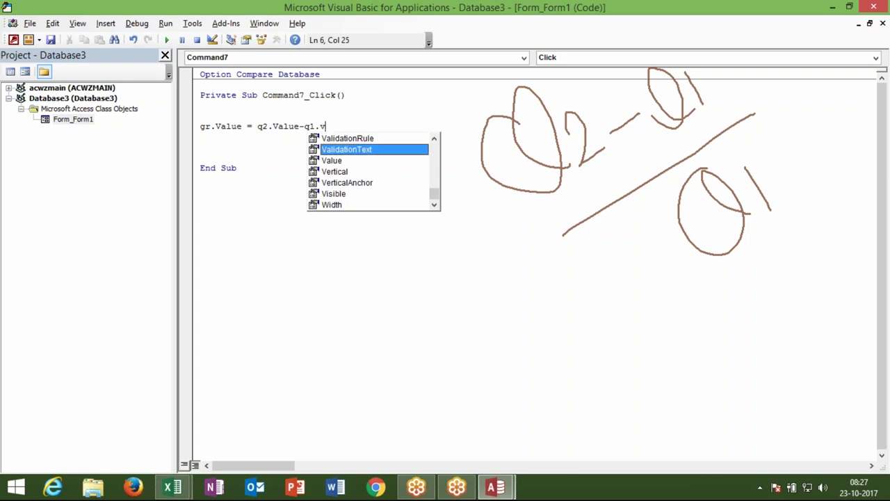
{"action": "key", "text": "Down"}
{"action": "key", "text": "Tab"}
{"action": "type", "text": "/ "}
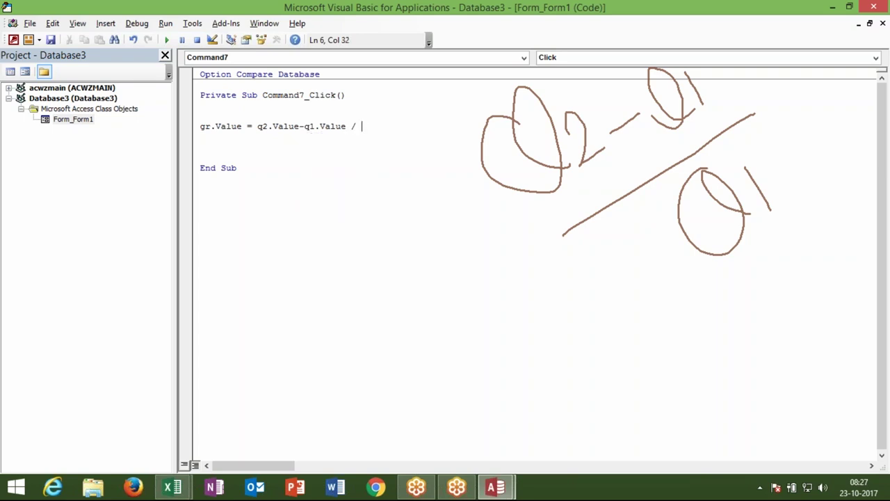
{"action": "type", "text": "q1"}
{"action": "type", "text": ".v"}
{"action": "key", "text": "Return"}
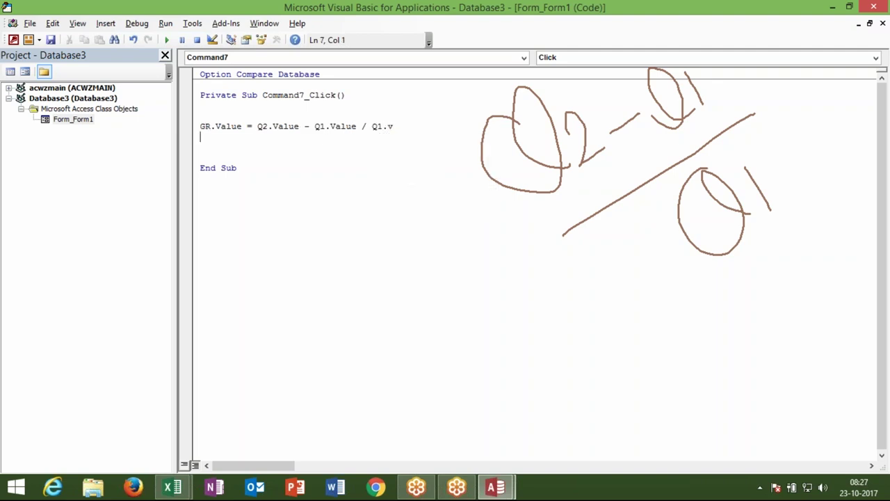
Step: Fix the line's final reference so it reads Q1.Value
{"action": "double_click", "coordinate": [404, 127]}
{"action": "key", "text": "BackSpace"}
{"action": "key", "text": "BackSpace"}
{"action": "type", "text": ".v"}
{"action": "key", "text": "Down"}
{"action": "key", "text": "Down"}
{"action": "key", "text": "Tab"}
{"action": "left_click", "coordinate": [389, 148]}
{"action": "left_click", "coordinate": [369, 157]}
Step: Wrap Q2.Value - Q1.Value in parentheses, then go back to the Access form design
{"action": "left_click", "coordinate": [258, 129]}
{"action": "type", "text": "("}
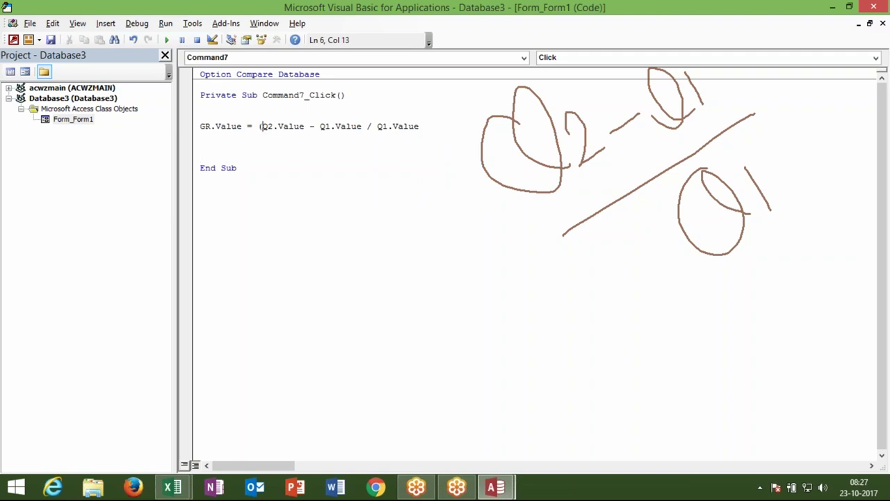
{"action": "left_click", "coordinate": [363, 129]}
{"action": "type", "text": ")"}
{"action": "left_click", "coordinate": [363, 158]}
{"action": "key", "text": "alt+F11"}
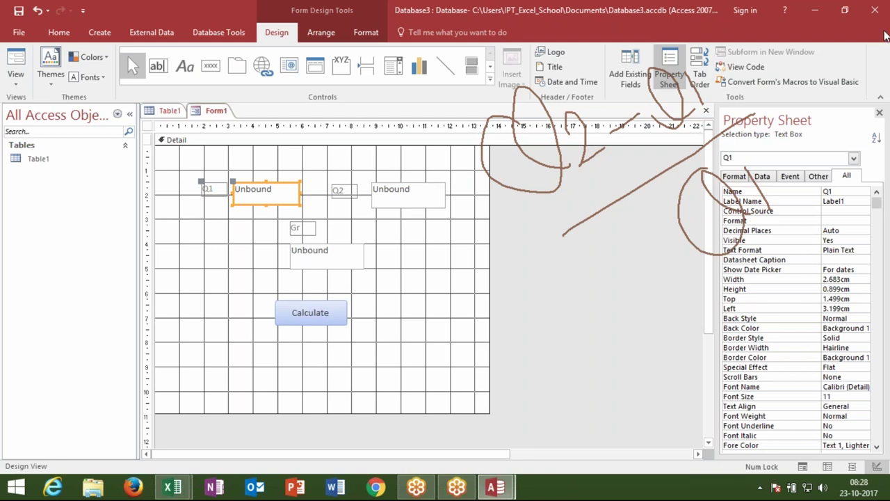
Step: Close the form design, saving it under the name Form1
{"action": "left_click", "coordinate": [879, 113]}
{"action": "left_click", "coordinate": [881, 112]}
{"action": "left_click", "coordinate": [410, 283]}
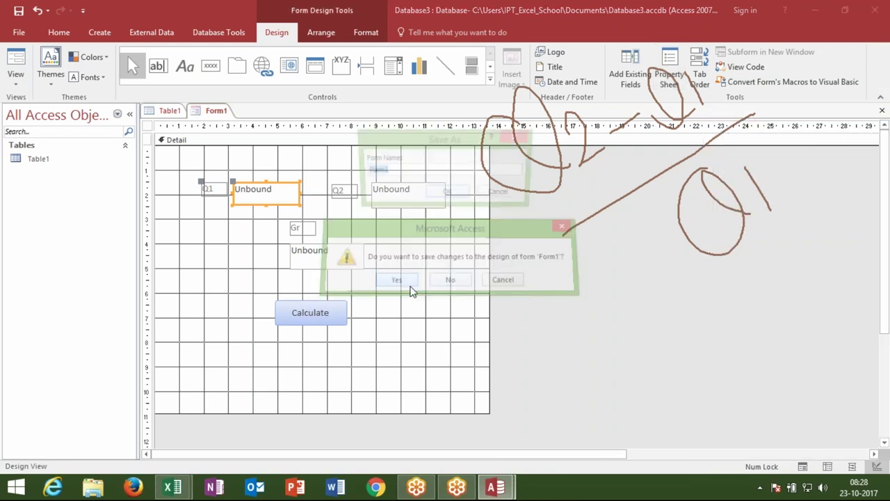
{"action": "left_click", "coordinate": [448, 194]}
{"action": "left_click", "coordinate": [448, 194]}
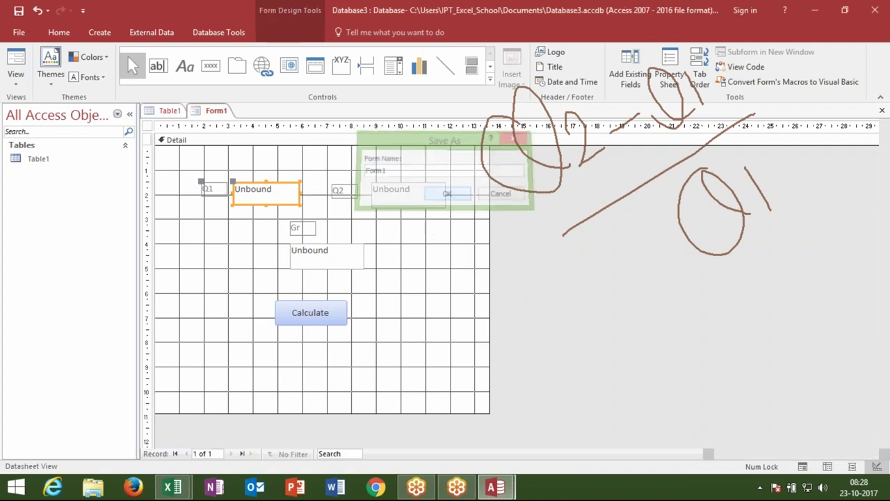
Step: Run Form1 with Q1 52 and Q2 55 and check Gr shows 0.0576923076923077
{"action": "double_click", "coordinate": [38, 189]}
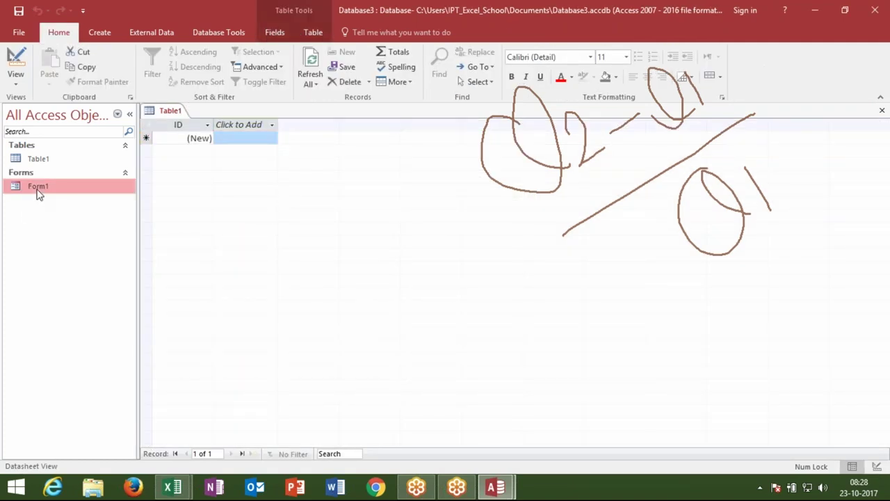
{"action": "type", "text": "52"}
{"action": "key", "text": "Tab"}
{"action": "type", "text": "55"}
{"action": "left_click", "coordinate": [294, 293]}
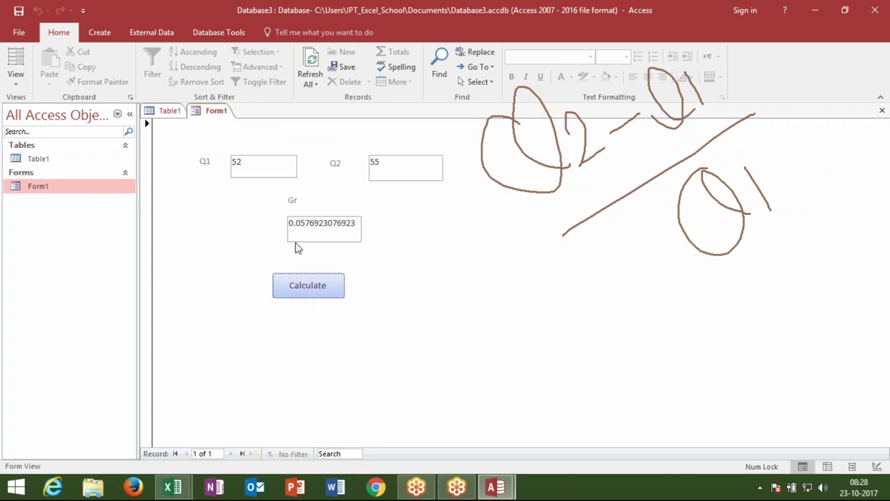
{"action": "left_click_drag", "start_coordinate": [290, 228], "coordinate": [360, 228]}
{"action": "left_click", "coordinate": [310, 285]}
{"action": "double_click", "coordinate": [321, 237]}
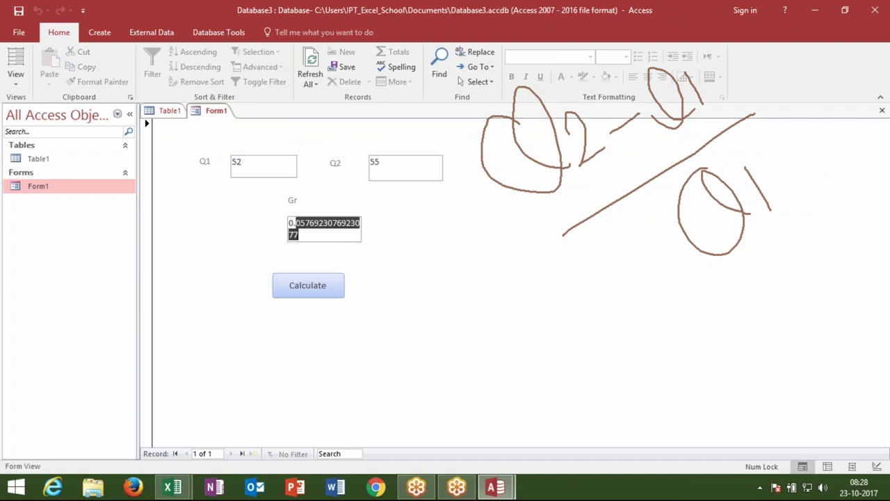
{"action": "left_click", "coordinate": [305, 236]}
{"action": "left_click", "coordinate": [288, 234]}
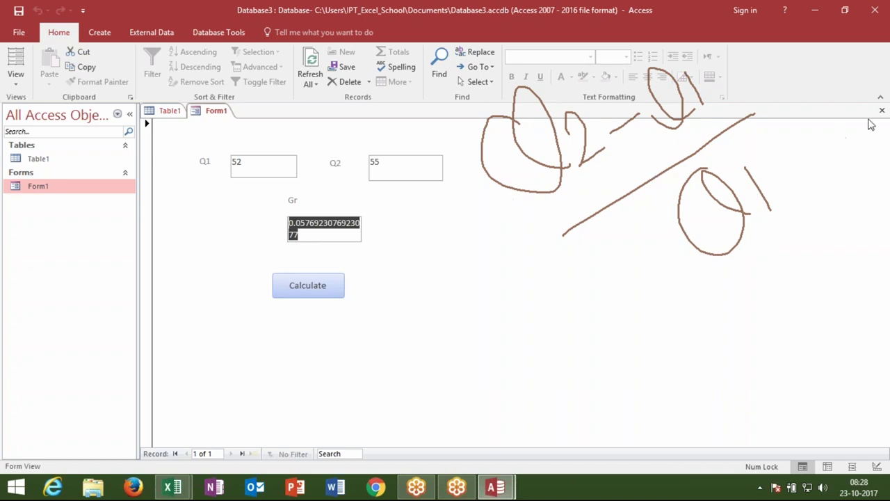
Step: Close the running Form1, reopen it in Design View, and select the Gr text box
{"action": "left_click", "coordinate": [882, 111]}
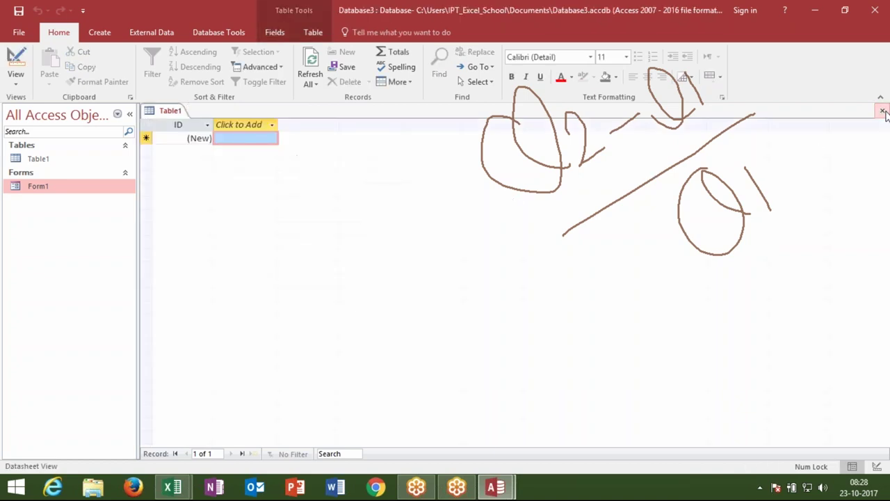
{"action": "right_click", "coordinate": [61, 188]}
{"action": "left_click", "coordinate": [87, 229]}
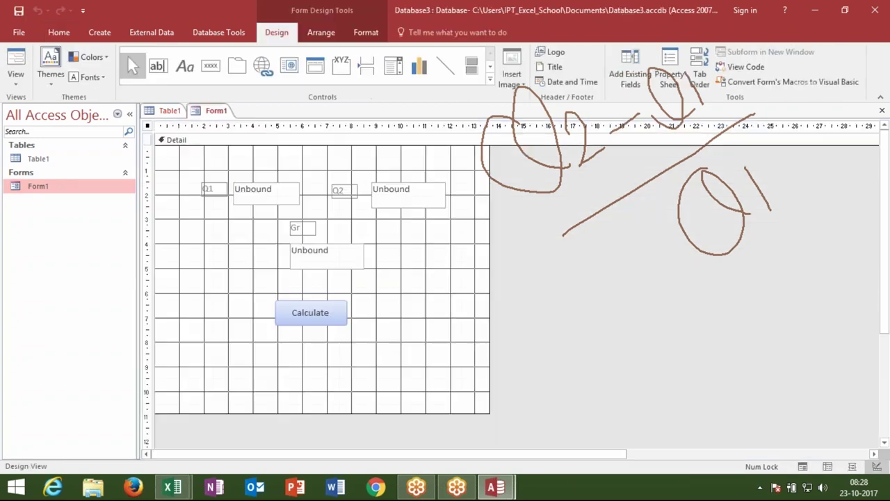
{"action": "left_click", "coordinate": [322, 258]}
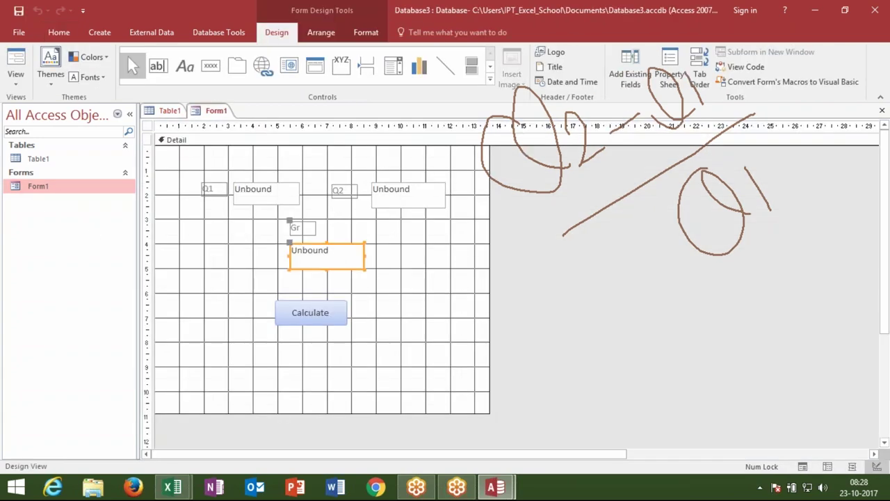
{"action": "left_click", "coordinate": [337, 275]}
Step: Set the GR text box's Format property to Percent in the Property Sheet's Format tab
{"action": "double_click", "coordinate": [327, 257]}
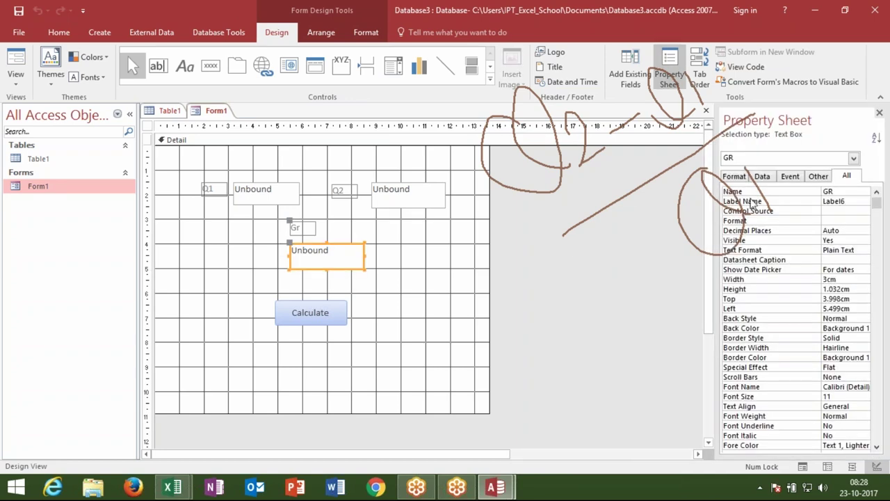
{"action": "left_click", "coordinate": [737, 181]}
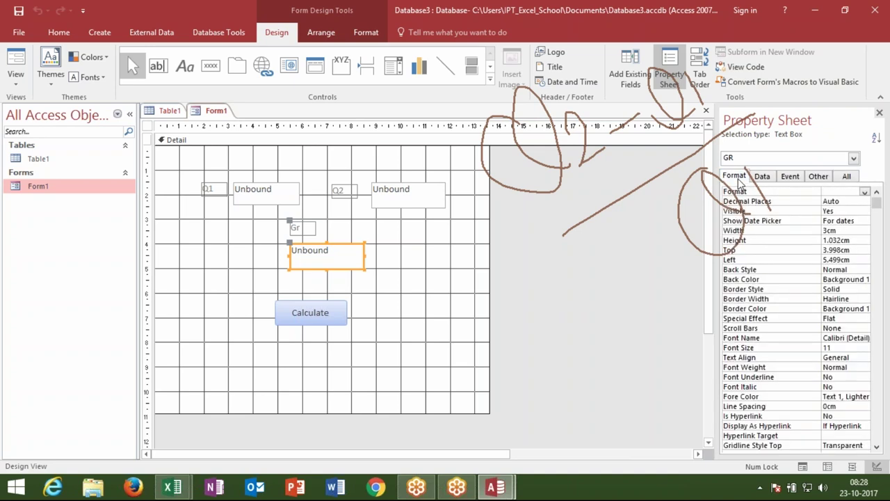
{"action": "left_click", "coordinate": [875, 19]}
{"action": "key", "text": "Escape"}
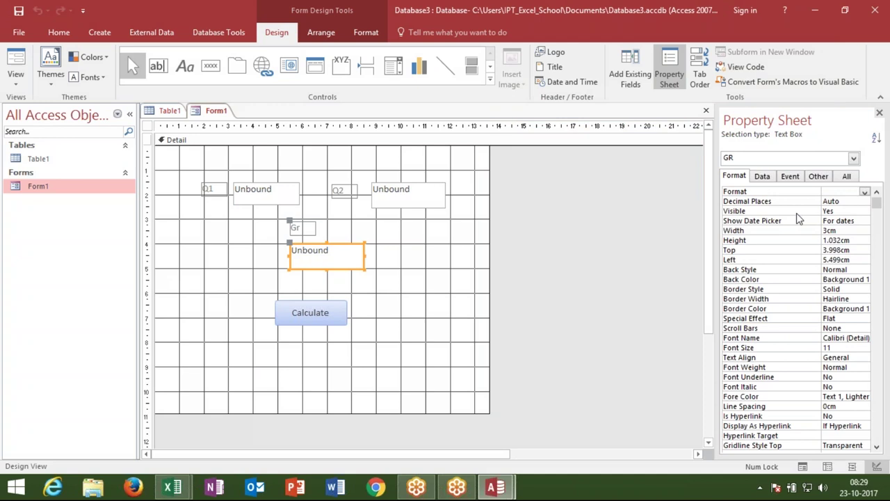
{"action": "left_click", "coordinate": [828, 220]}
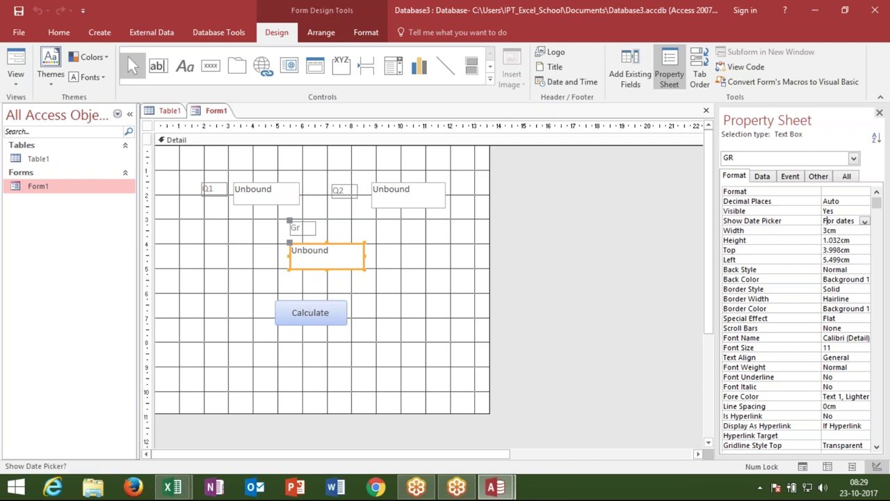
{"action": "left_click", "coordinate": [830, 191]}
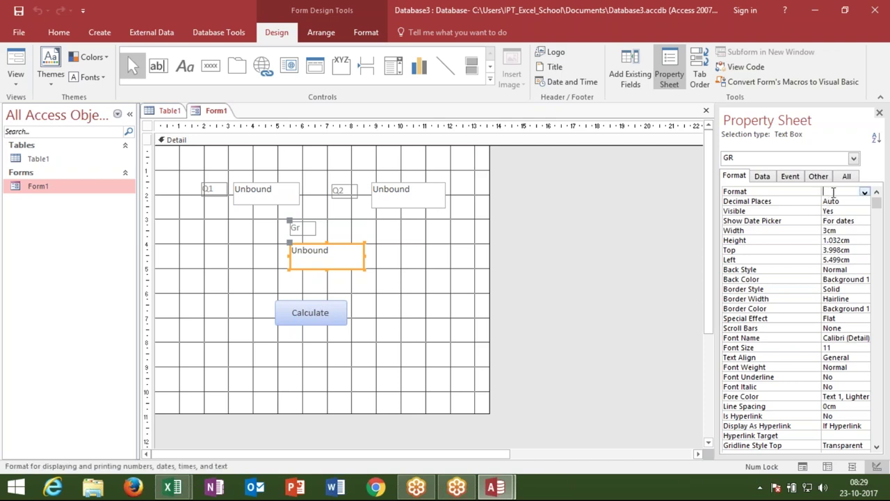
{"action": "key", "text": "Down"}
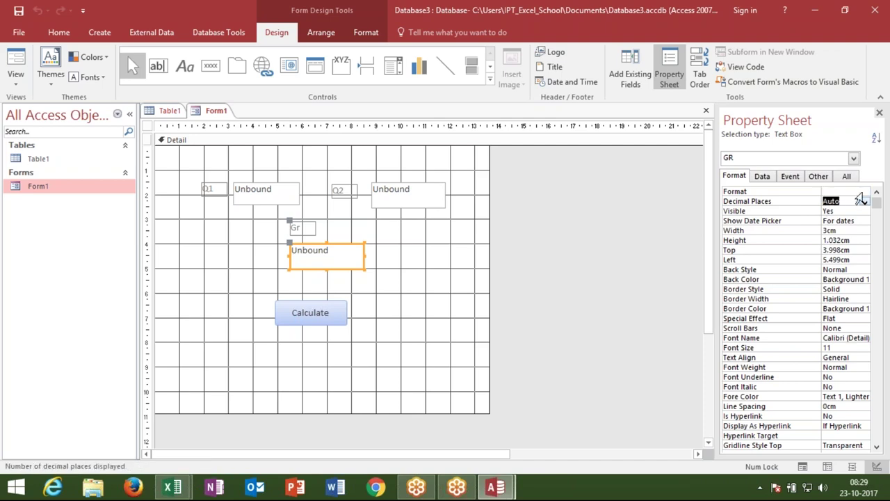
{"action": "left_click", "coordinate": [864, 192]}
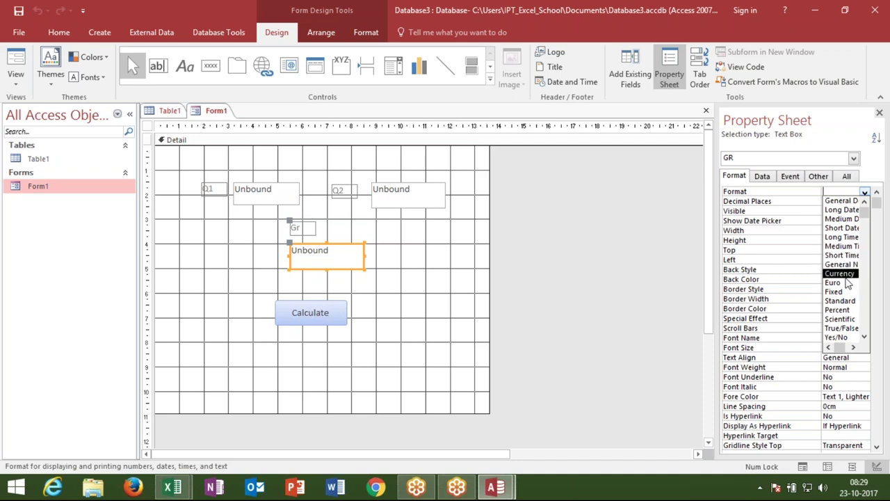
{"action": "left_click", "coordinate": [843, 310]}
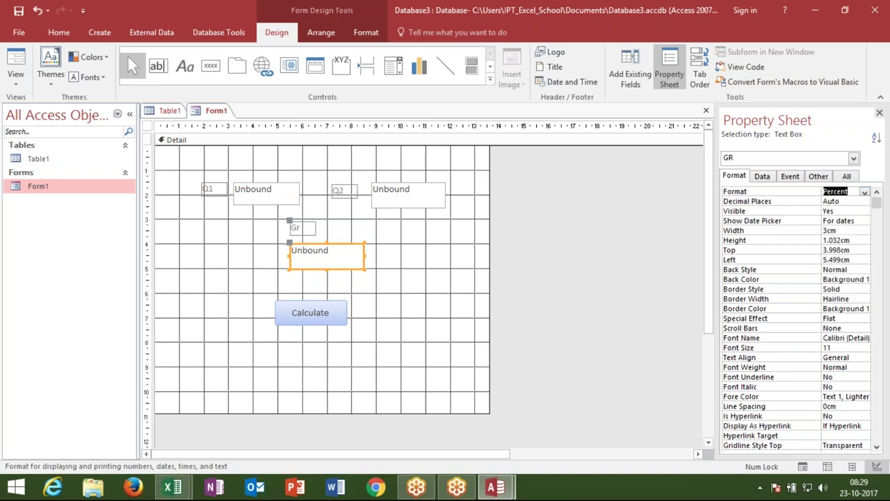
{"action": "left_click", "coordinate": [370, 297]}
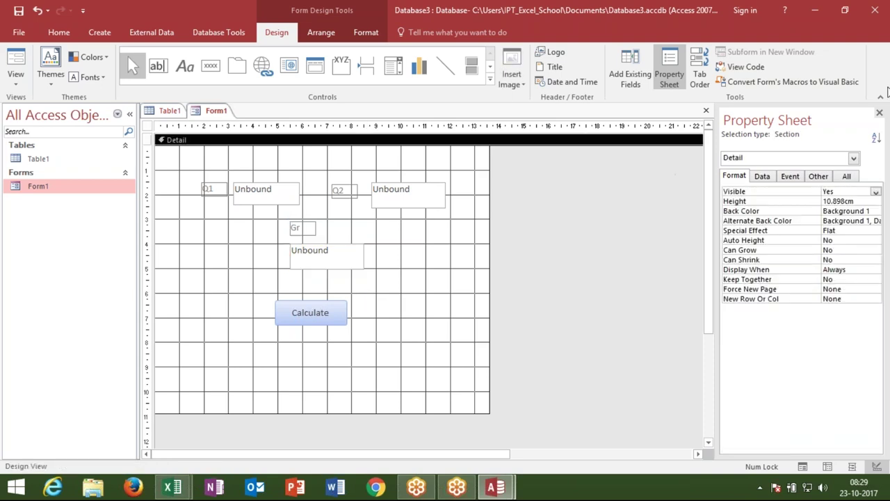
Step: Close the Form1 design and save the changes
{"action": "left_click", "coordinate": [880, 112]}
{"action": "left_click", "coordinate": [882, 110]}
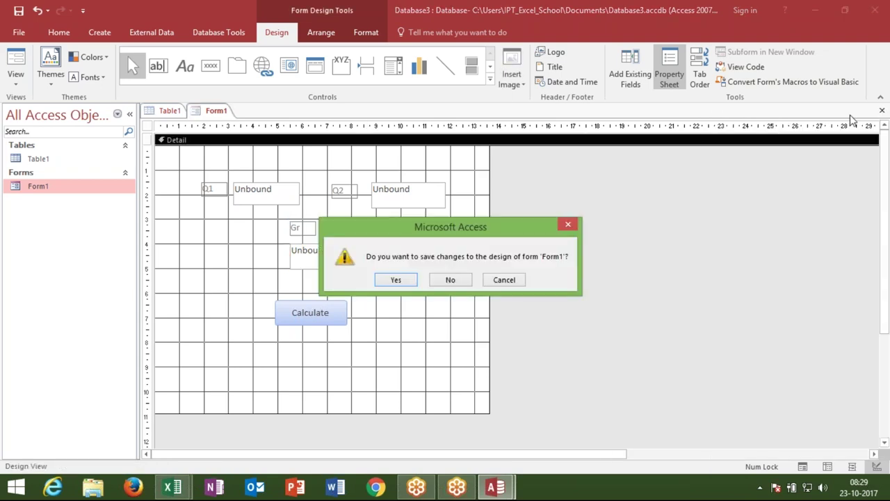
{"action": "left_click", "coordinate": [398, 279]}
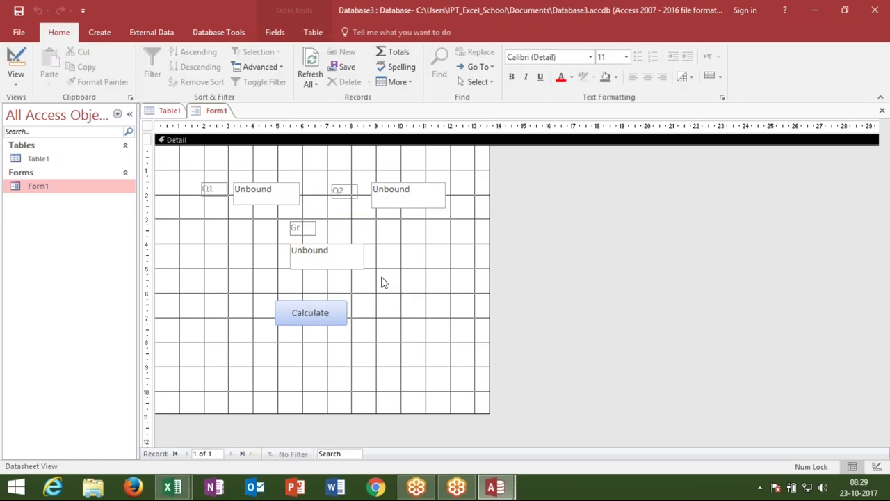
Step: Test Form1 with Q1 55 and Q2 58, getting Gr 5.45%, then close the form
{"action": "double_click", "coordinate": [47, 189]}
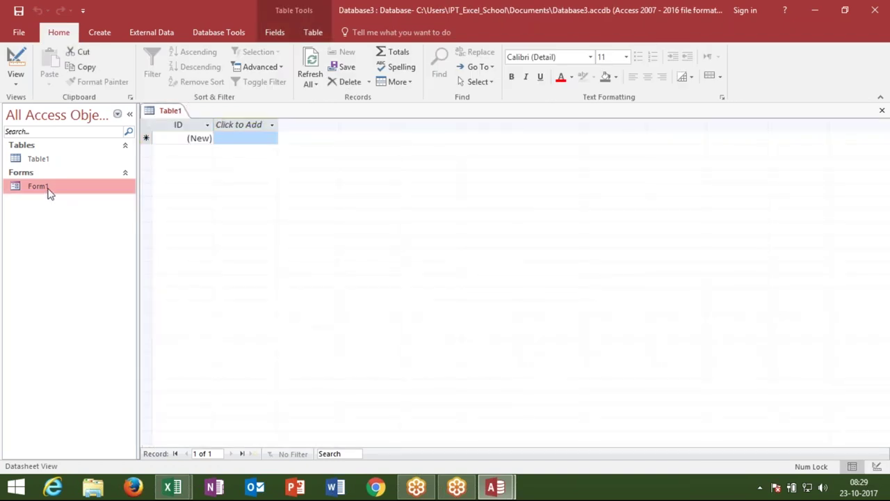
{"action": "left_click", "coordinate": [235, 162]}
{"action": "type", "text": "55"}
{"action": "type", "text": "58"}
{"action": "left_click", "coordinate": [311, 284]}
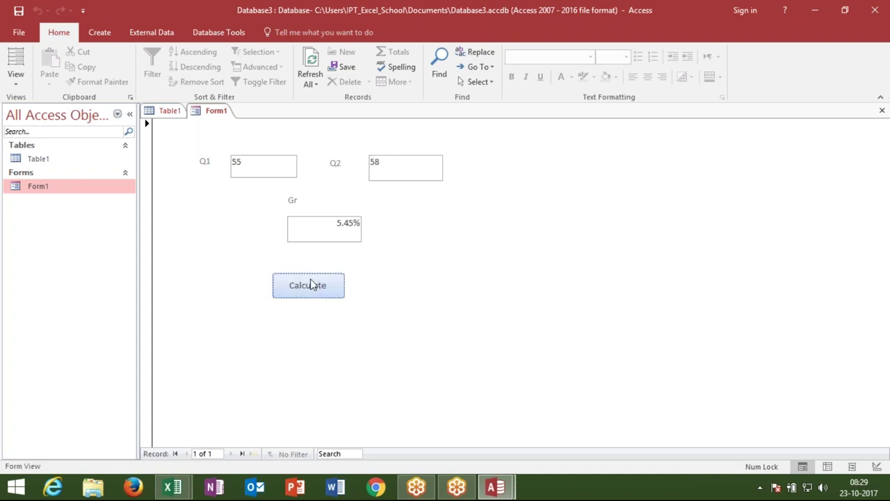
{"action": "left_click", "coordinate": [311, 283]}
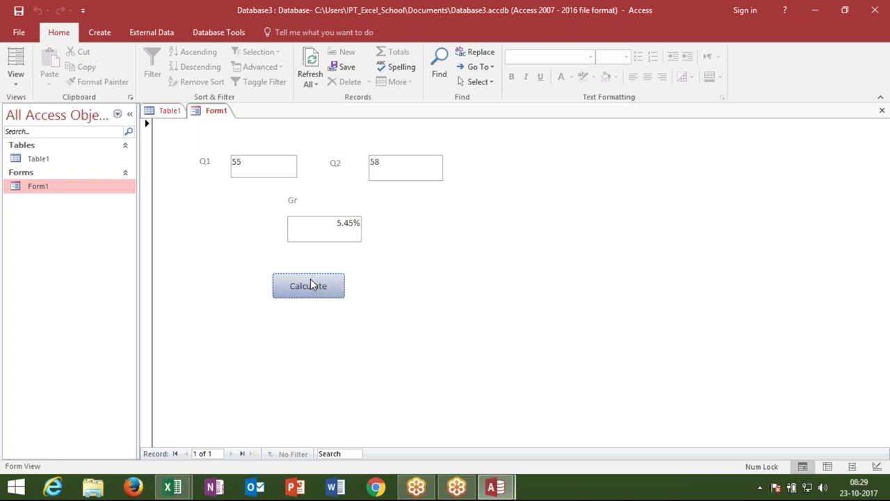
{"action": "left_click", "coordinate": [311, 284]}
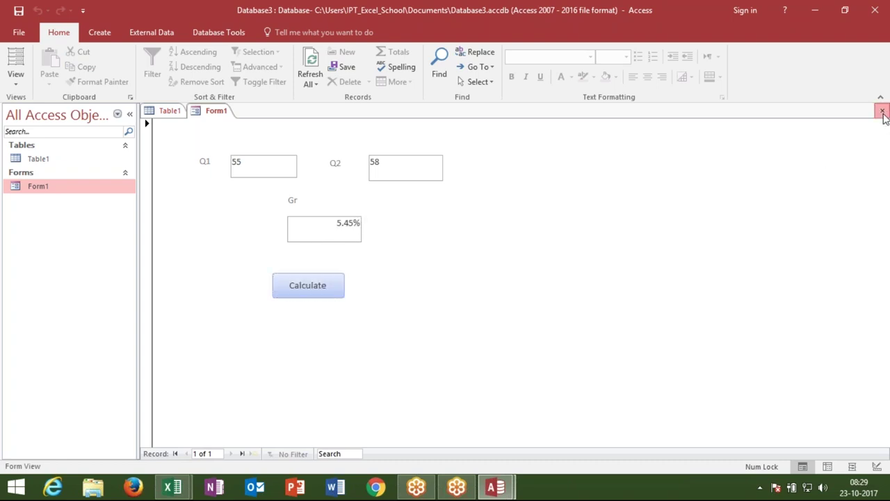
{"action": "left_click", "coordinate": [881, 110]}
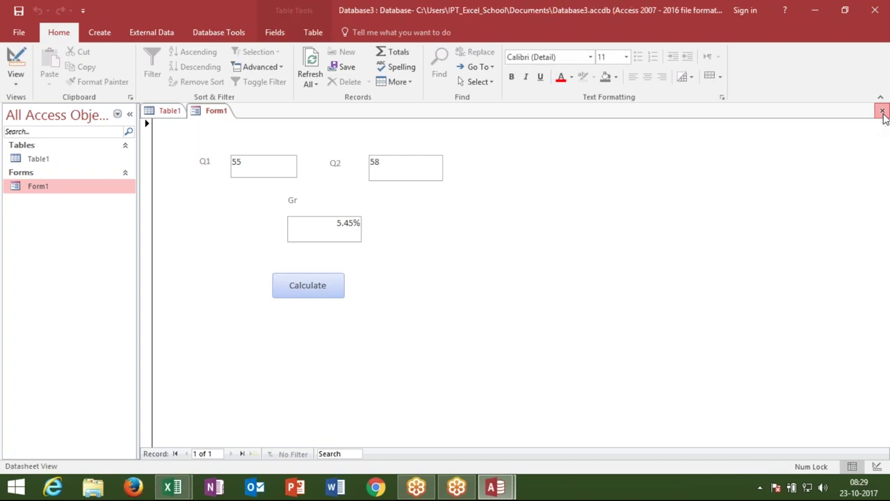
Step: Close Form1 and Table1, reopen Form1 in Design View, and bring back the VBA code window
{"action": "double_click", "coordinate": [73, 189]}
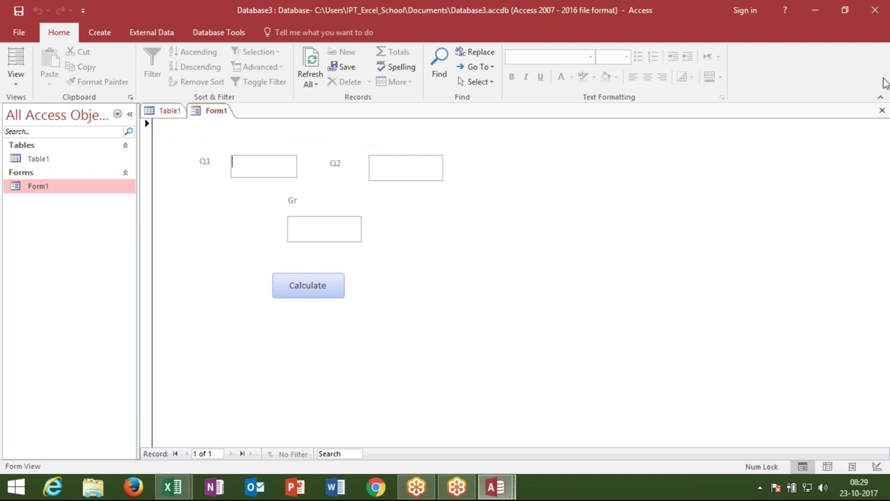
{"action": "left_click", "coordinate": [881, 111]}
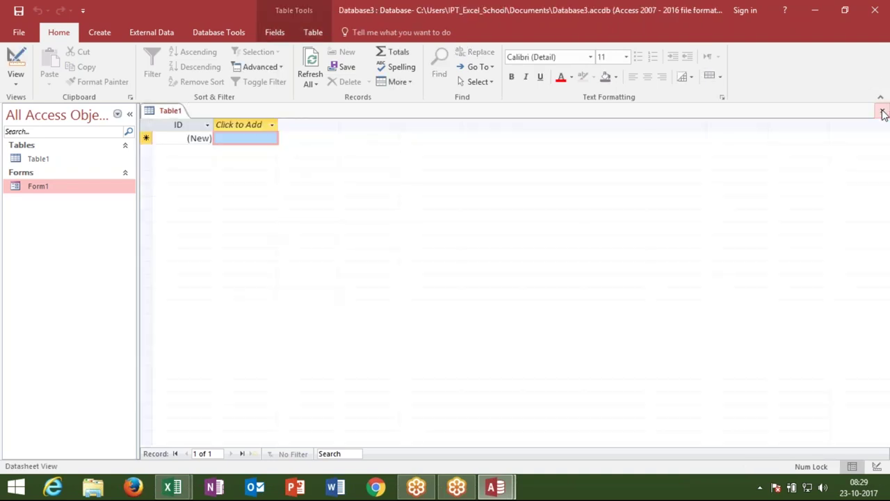
{"action": "left_click", "coordinate": [882, 112]}
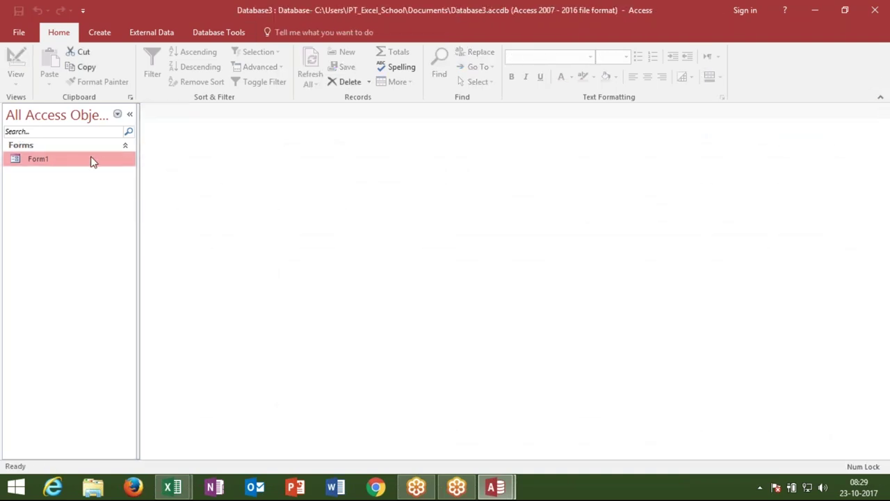
{"action": "right_click", "coordinate": [92, 160]}
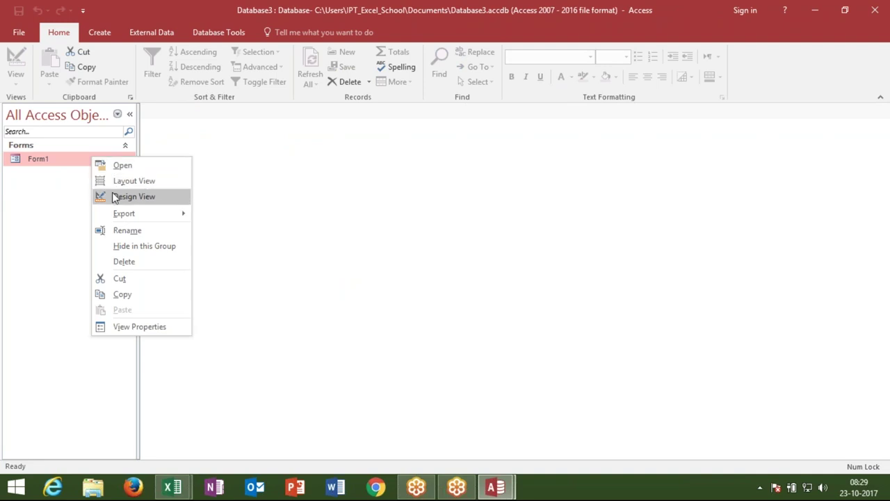
{"action": "left_click", "coordinate": [114, 198]}
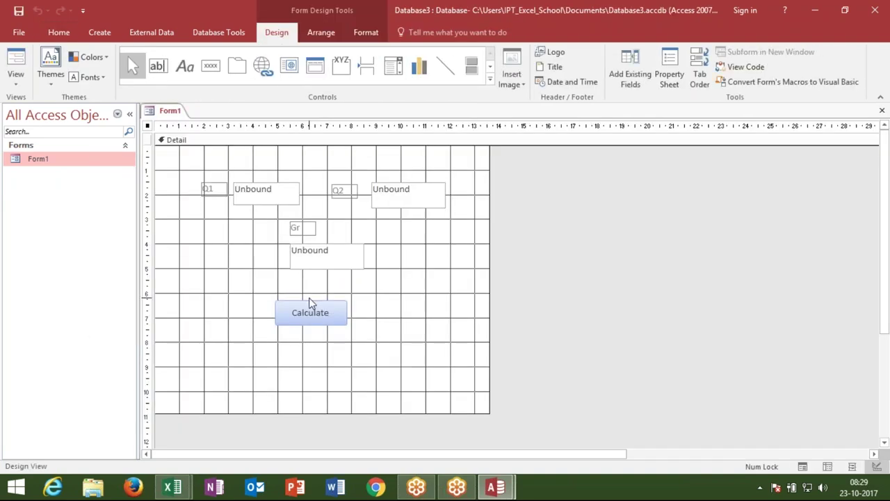
{"action": "left_click", "coordinate": [310, 299]}
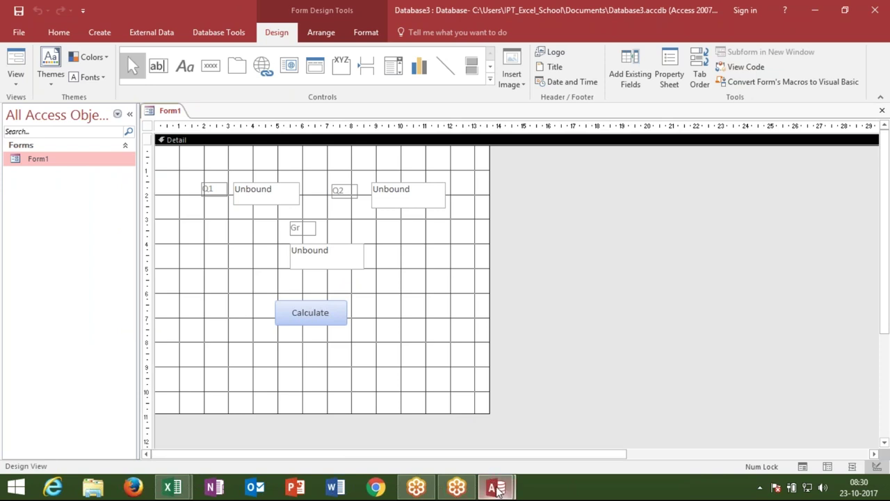
{"action": "mouse_move", "coordinate": [498, 489]}
{"action": "left_click", "coordinate": [564, 417]}
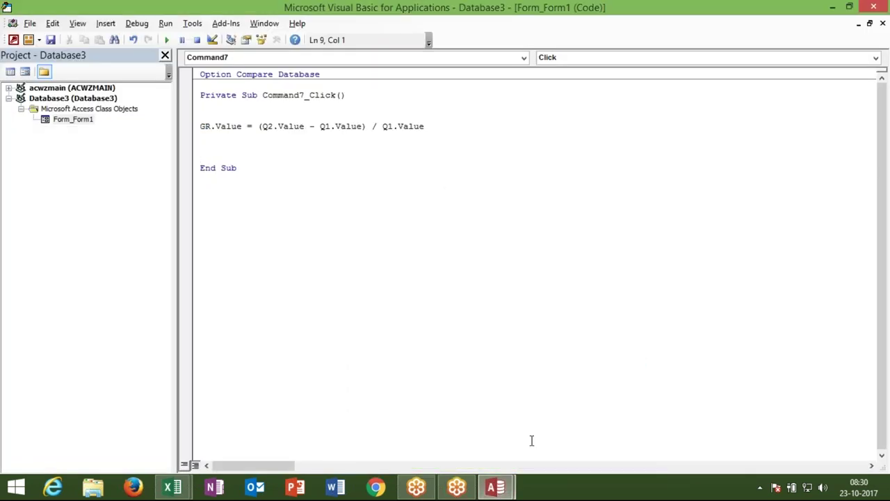
Step: Add the line GR.Value = Format(GR.Value, "0.0%") below the growth formula
{"action": "left_click_drag", "start_coordinate": [257, 127], "coordinate": [439, 123]}
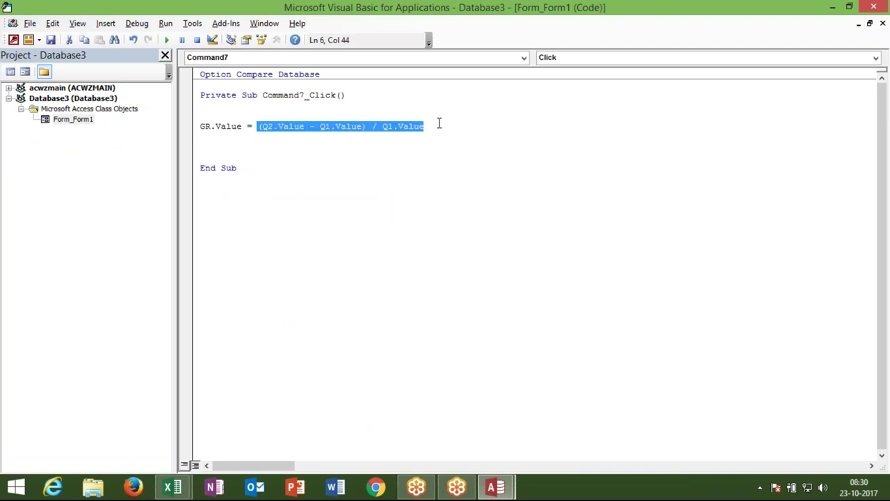
{"action": "left_click", "coordinate": [236, 143]}
{"action": "type", "text": "gr"}
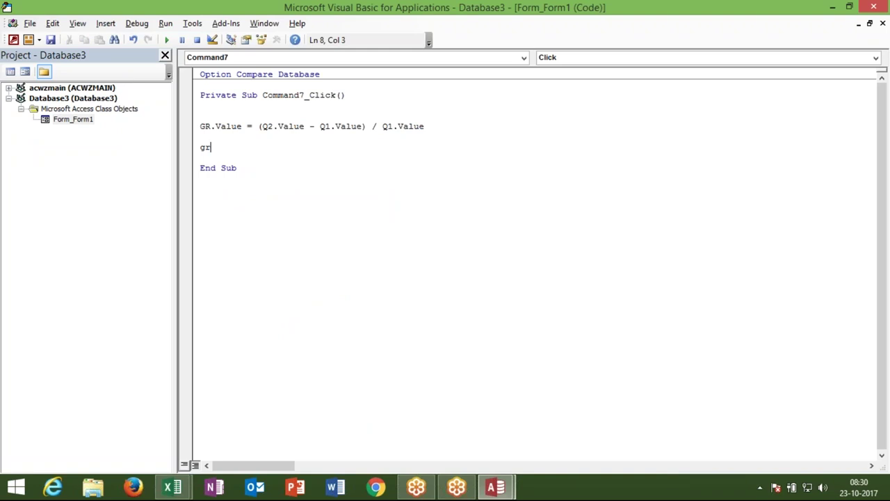
{"action": "type", "text": ".v"}
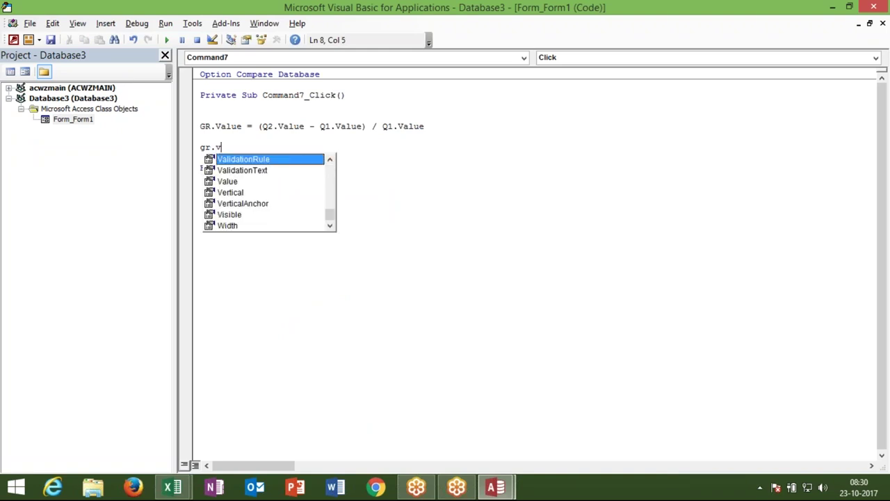
{"action": "key", "text": "Down"}
{"action": "key", "text": "Down"}
{"action": "key", "text": "Tab"}
{"action": "type", "text": "="}
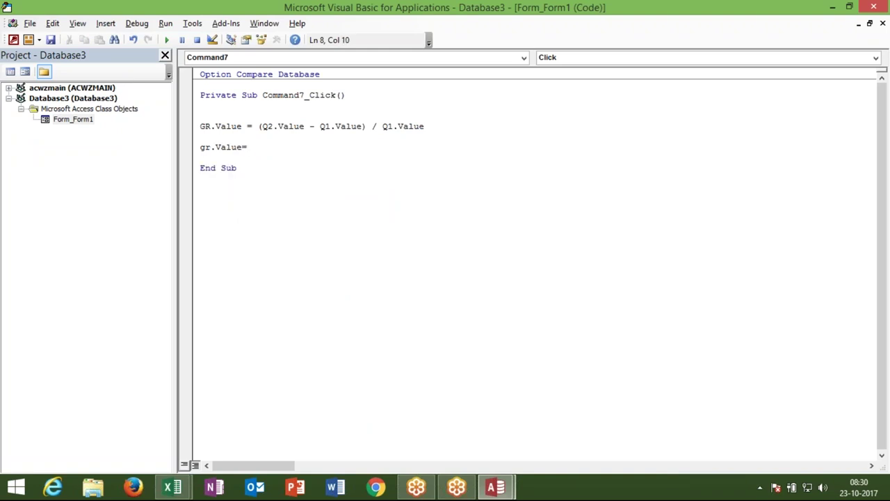
{"action": "type", "text": "format("}
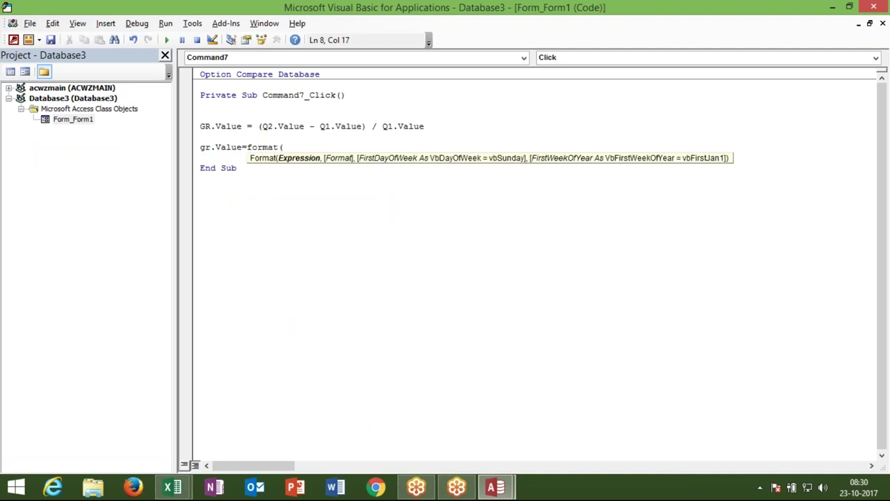
{"action": "type", "text": "gr.v"}
{"action": "left_click", "coordinate": [294, 147]}
{"action": "key", "text": "Right"}
{"action": "key", "text": "Right"}
{"action": "key", "text": "BackSpace"}
{"action": "key", "text": "BackSpace"}
{"action": "type", "text": ".va"}
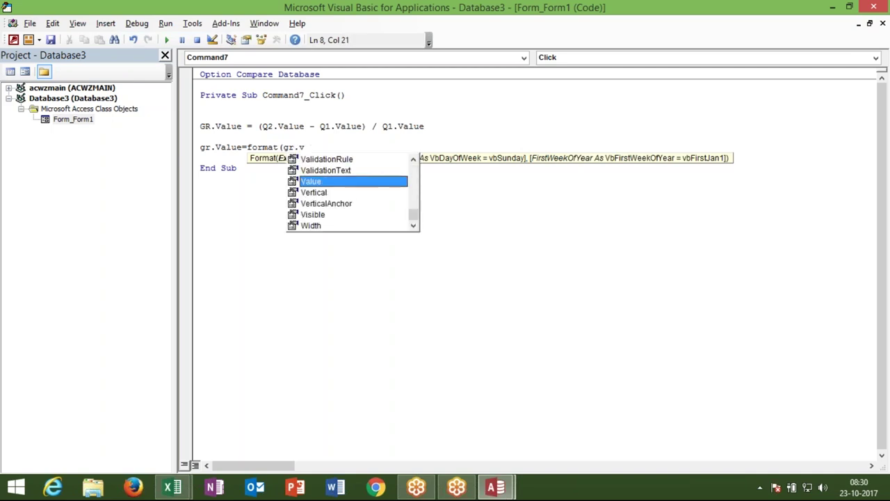
{"action": "key", "text": "Tab"}
{"action": "type", "text": ",\"DD"}
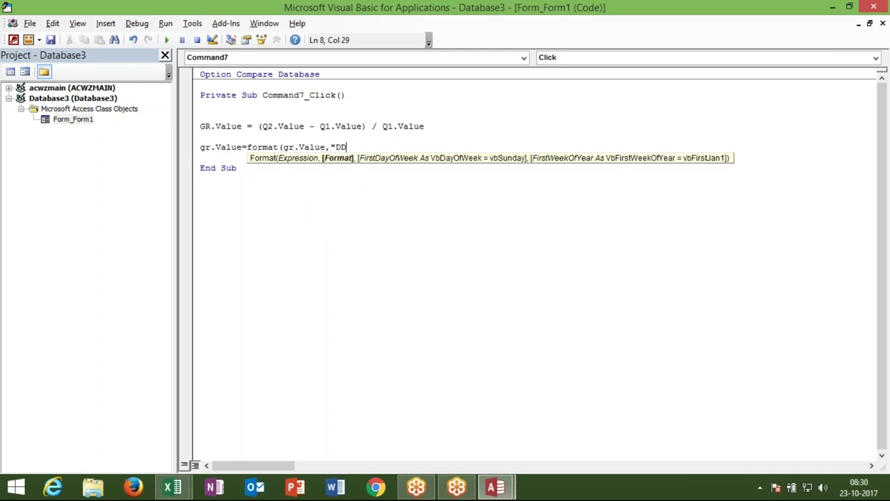
{"action": "type", "text": "-MM"}
{"action": "key", "text": "BackSpace"}
{"action": "key", "text": "BackSpace"}
{"action": "key", "text": "BackSpace"}
{"action": "key", "text": "BackSpace"}
{"action": "key", "text": "BackSpace"}
{"action": "type", "text": "0.0%"}
{"action": "type", "text": "\")"}
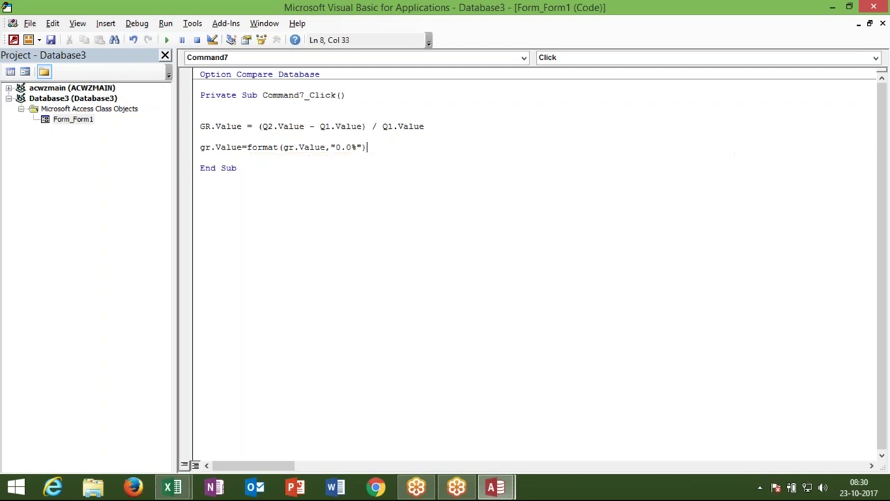
{"action": "left_click", "coordinate": [261, 182]}
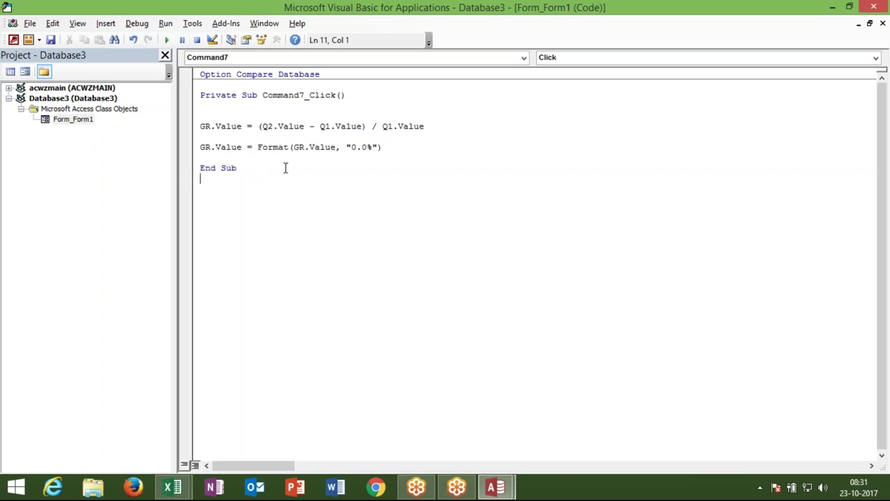
Step: Insert a = Q1.Value and b = Q2.Value at the top of Command7_Click
{"action": "left_click", "coordinate": [202, 114]}
{"action": "key", "text": "Return"}
{"action": "key", "text": "Return"}
{"action": "key", "text": "Return"}
{"action": "key", "text": "Return"}
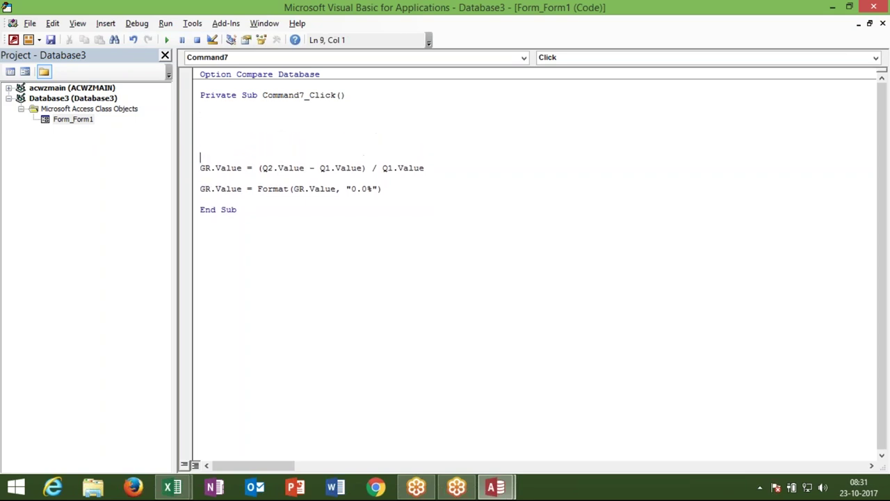
{"action": "key", "text": "Return"}
{"action": "key", "text": "Up"}
{"action": "key", "text": "Up"}
{"action": "key", "text": "Up"}
{"action": "key", "text": "Up"}
{"action": "key", "text": "Up"}
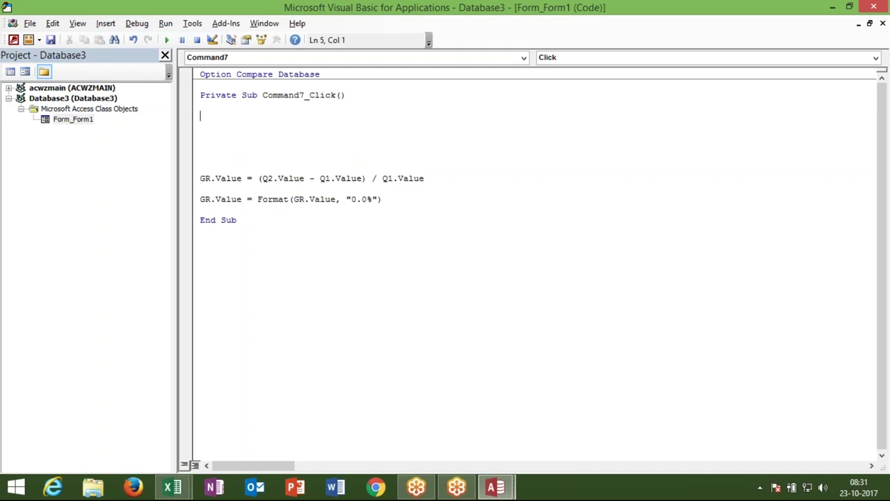
{"action": "type", "text": "q_"}
{"action": "key", "text": "BackSpace"}
{"action": "key", "text": "BackSpace"}
{"action": "type", "text": "a="}
{"action": "type", "text": "q1"}
{"action": "type", "text": ".v"}
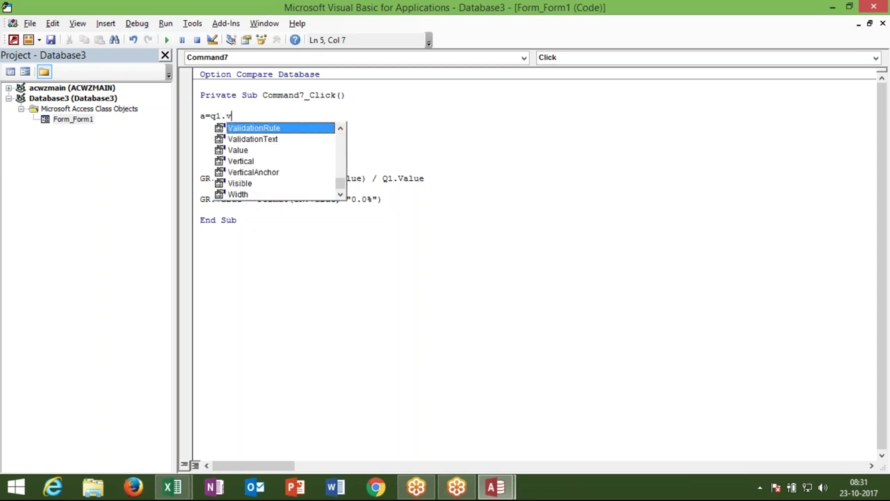
{"action": "key", "text": "Down"}
{"action": "key", "text": "Down"}
{"action": "key", "text": "Tab"}
{"action": "key", "text": "Return"}
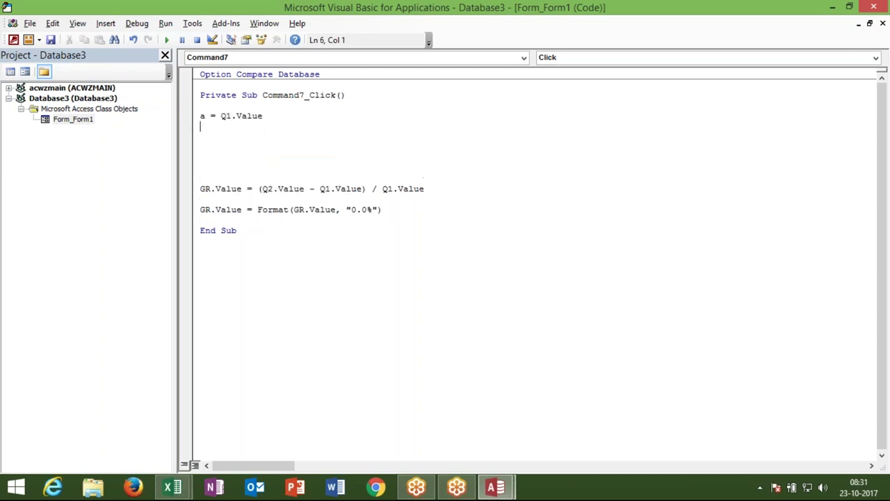
{"action": "type", "text": "b="}
{"action": "type", "text": "q2.v"}
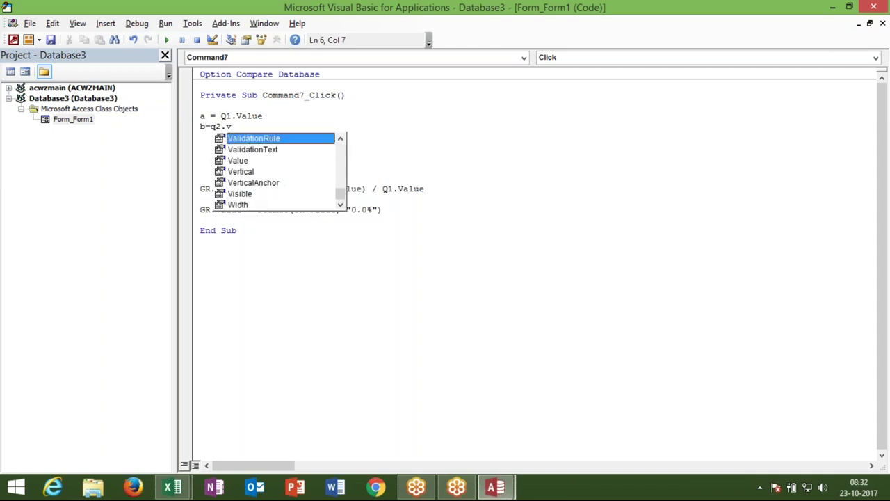
{"action": "key", "text": "Down"}
{"action": "key", "text": "Down"}
{"action": "key", "text": "Tab"}
{"action": "key", "text": "Return"}
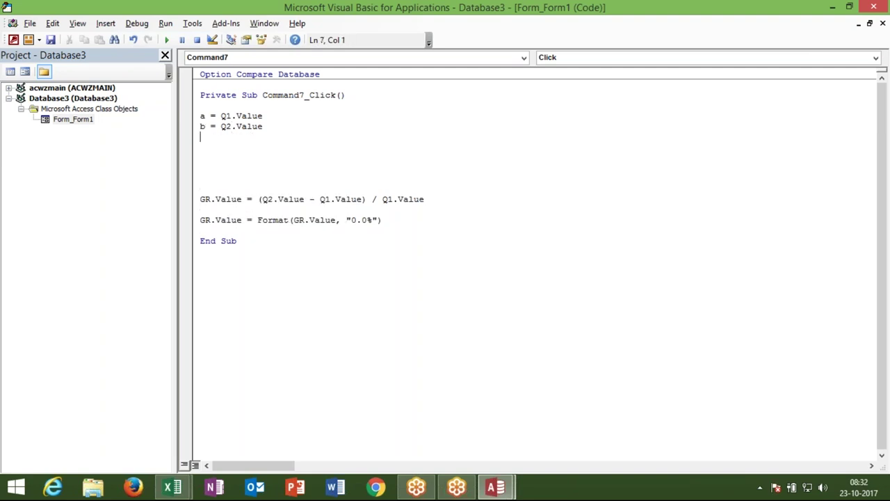
{"action": "key", "text": "Return"}
Step: Add the line c = (b - a) / a
{"action": "type", "text": "c="}
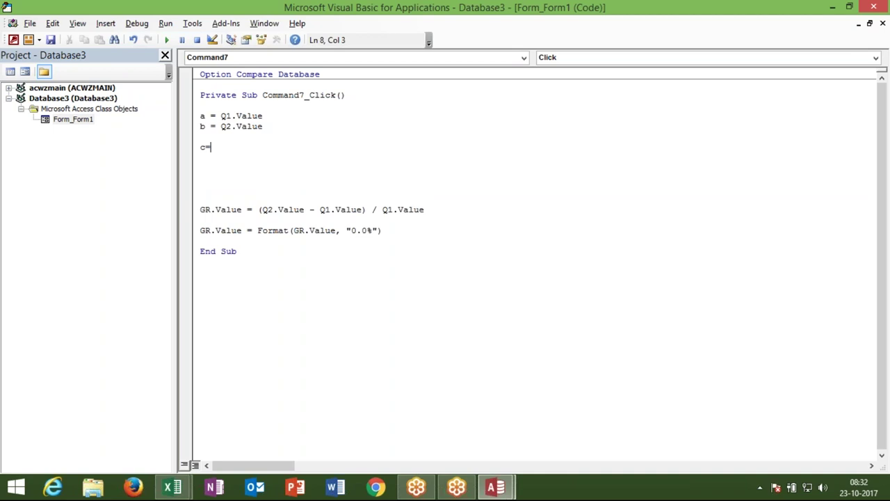
{"action": "type", "text": "b"}
{"action": "type", "text": "-a/a"}
{"action": "left_click", "coordinate": [243, 167]}
{"action": "left_click", "coordinate": [222, 148]}
{"action": "type", "text": "("}
{"action": "left_click", "coordinate": [255, 148]}
{"action": "type", "text": ") / a"}
Step: Add the line GR.Value = c below the c formula
{"action": "left_click", "coordinate": [235, 165]}
{"action": "type", "text": "gr.V"}
{"action": "key", "text": "Down"}
{"action": "key", "text": "Down"}
{"action": "key", "text": "Tab"}
{"action": "type", "text": "="}
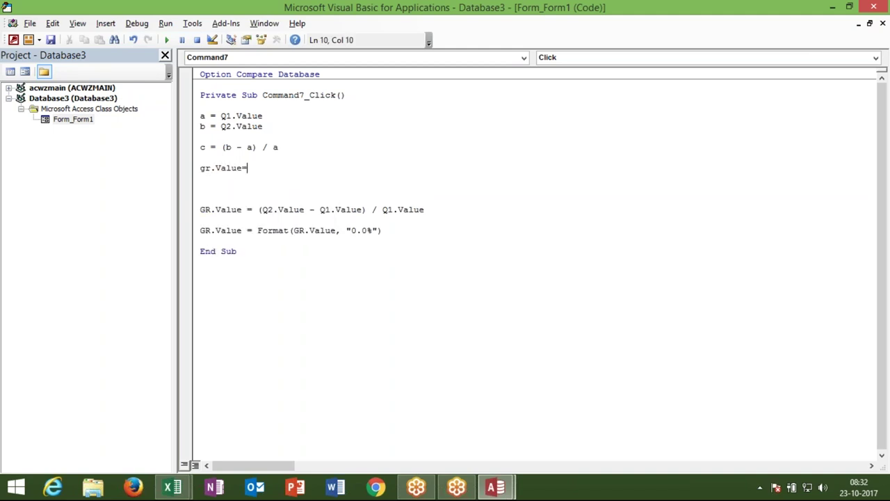
{"action": "type", "text": "c"}
{"action": "left_click", "coordinate": [240, 188]}
Step: Select the variables b, a and c in the Command7_Click assignments to review them
{"action": "double_click", "coordinate": [202, 126]}
{"action": "double_click", "coordinate": [202, 116]}
{"action": "double_click", "coordinate": [202, 147]}
Step: Insert the line Dim a, b, c As Double above a = Q1.Value
{"action": "left_click", "coordinate": [199, 115]}
{"action": "key", "text": "Return"}
{"action": "key", "text": "Return"}
{"action": "left_click", "coordinate": [200, 115]}
{"action": "type", "text": "d"}
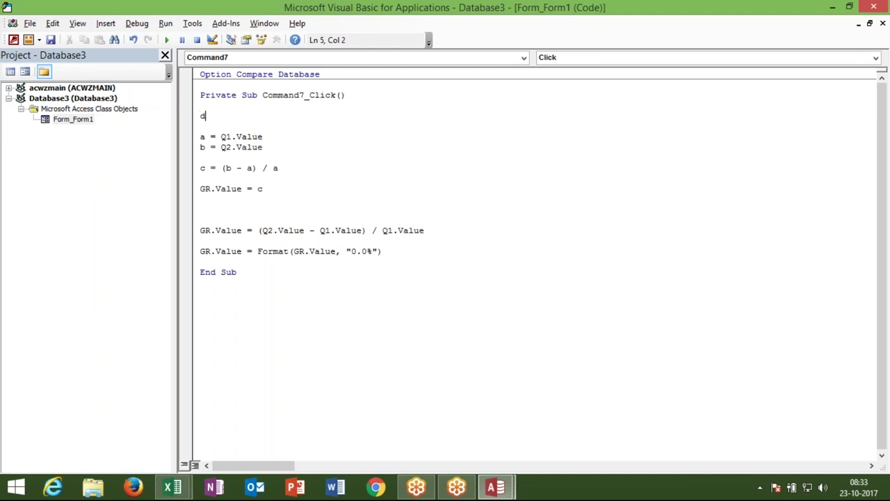
{"action": "type", "text": "im a,v"}
{"action": "key", "text": "BackSpace"}
{"action": "key", "text": "BackSpace"}
{"action": "type", "text": "b,c as "}
{"action": "type", "text": "dou"}
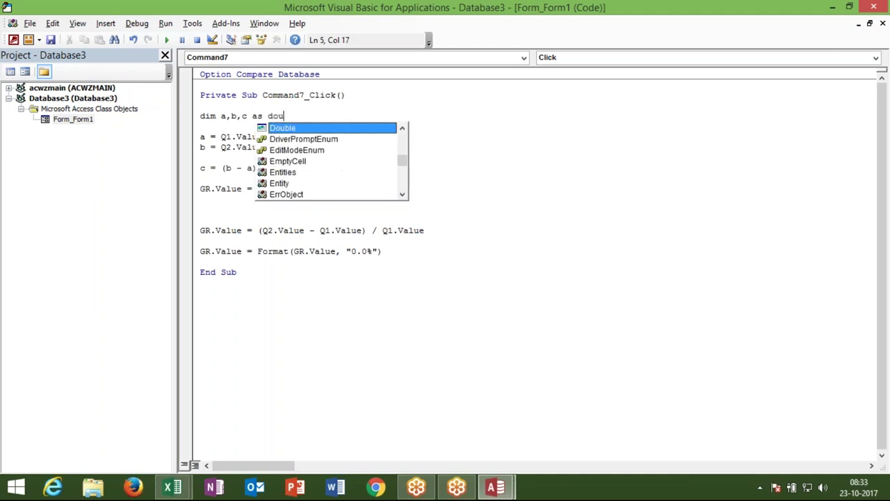
{"action": "key", "text": "Tab"}
{"action": "key", "text": "Return"}
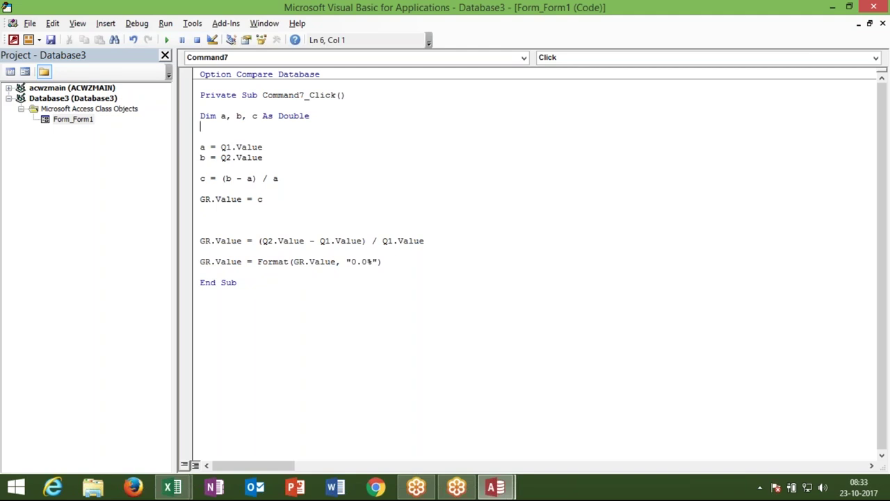
Step: Delete the Dim a, b, c As Double line from Command7_Click
{"action": "left_click", "coordinate": [201, 115]}
{"action": "key", "text": "shift+Down"}
{"action": "key", "text": "Delete"}
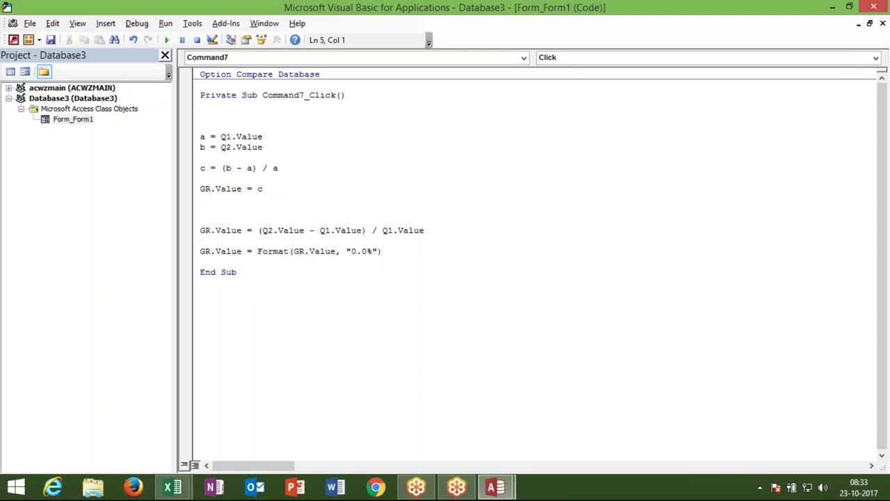